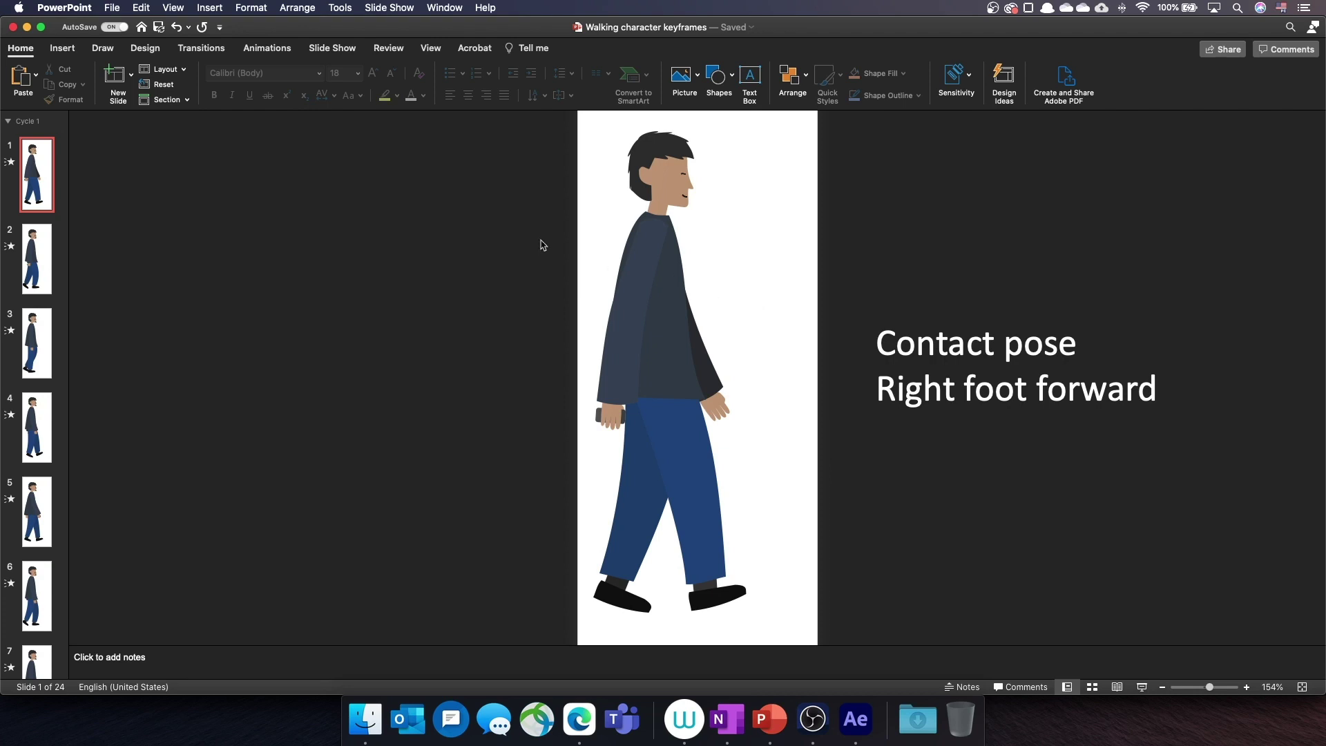
Check the custom slide size settings and close them without changes.
left_click(145, 52)
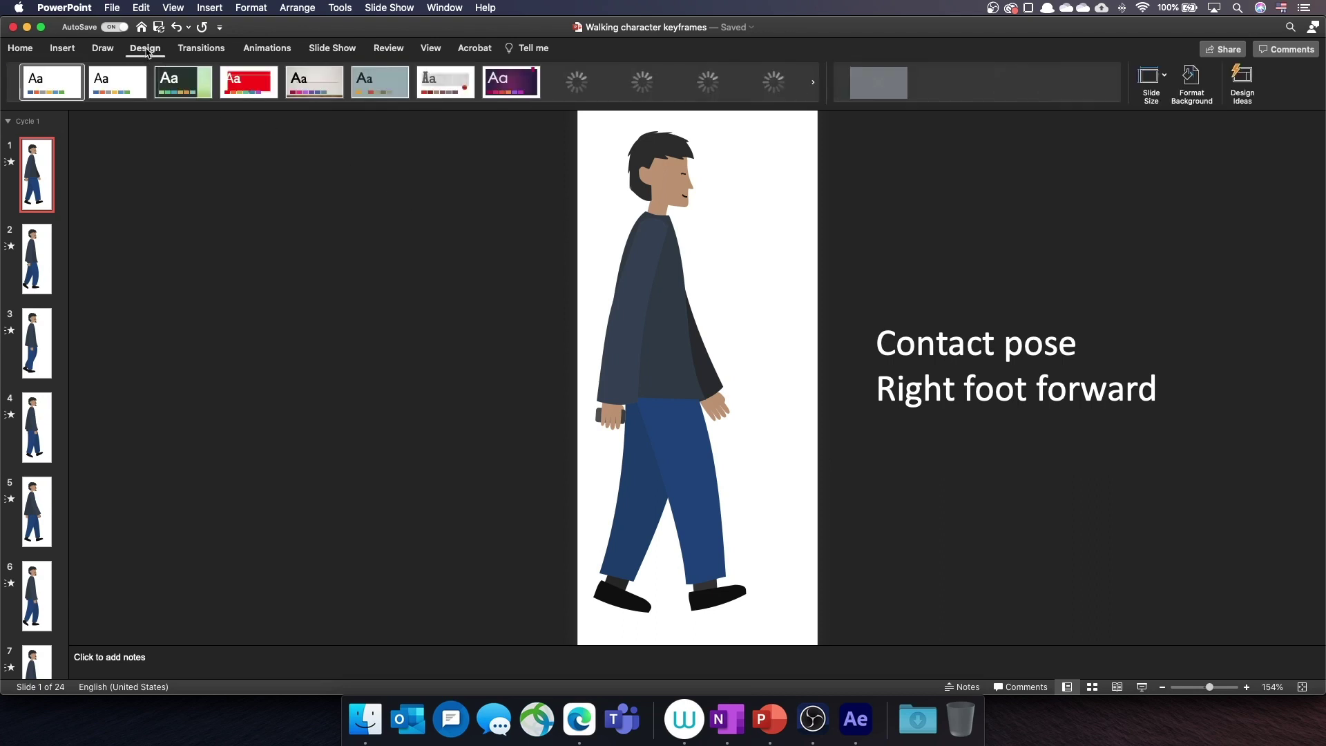
left_click(1165, 82)
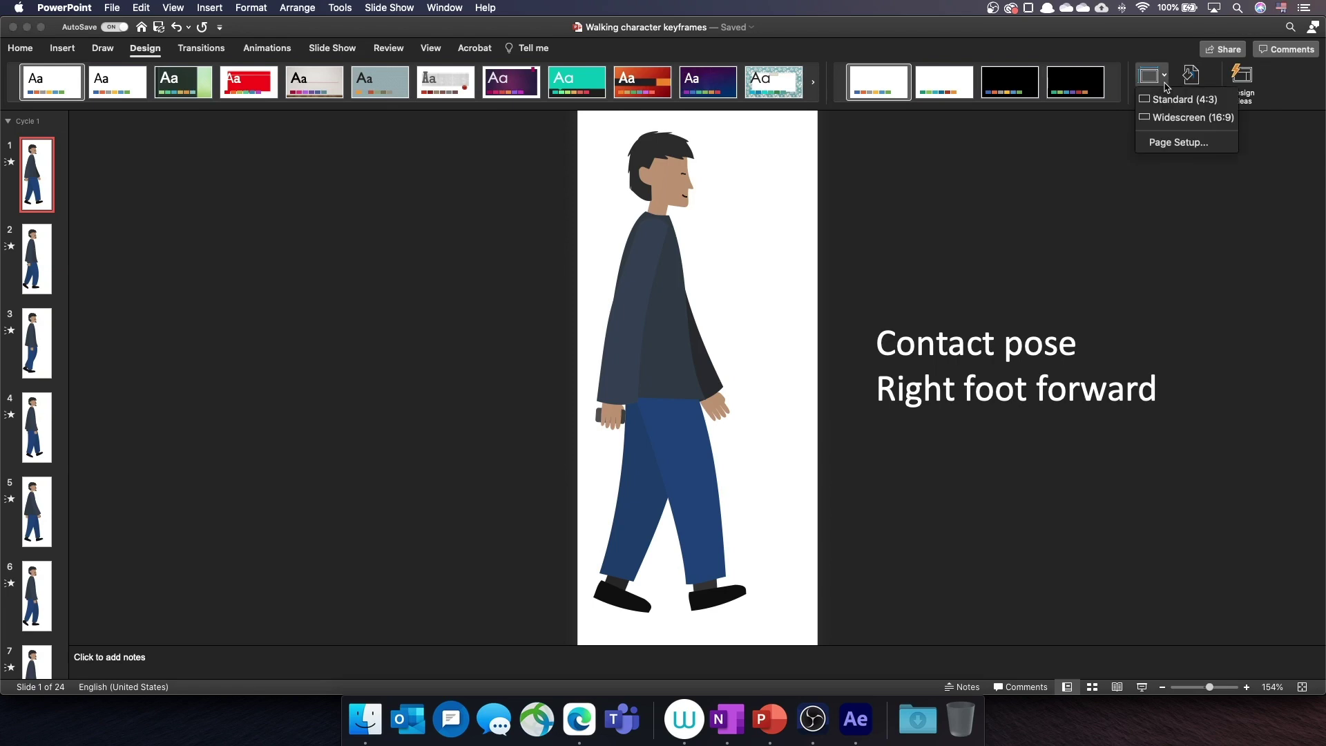
left_click(1168, 145)
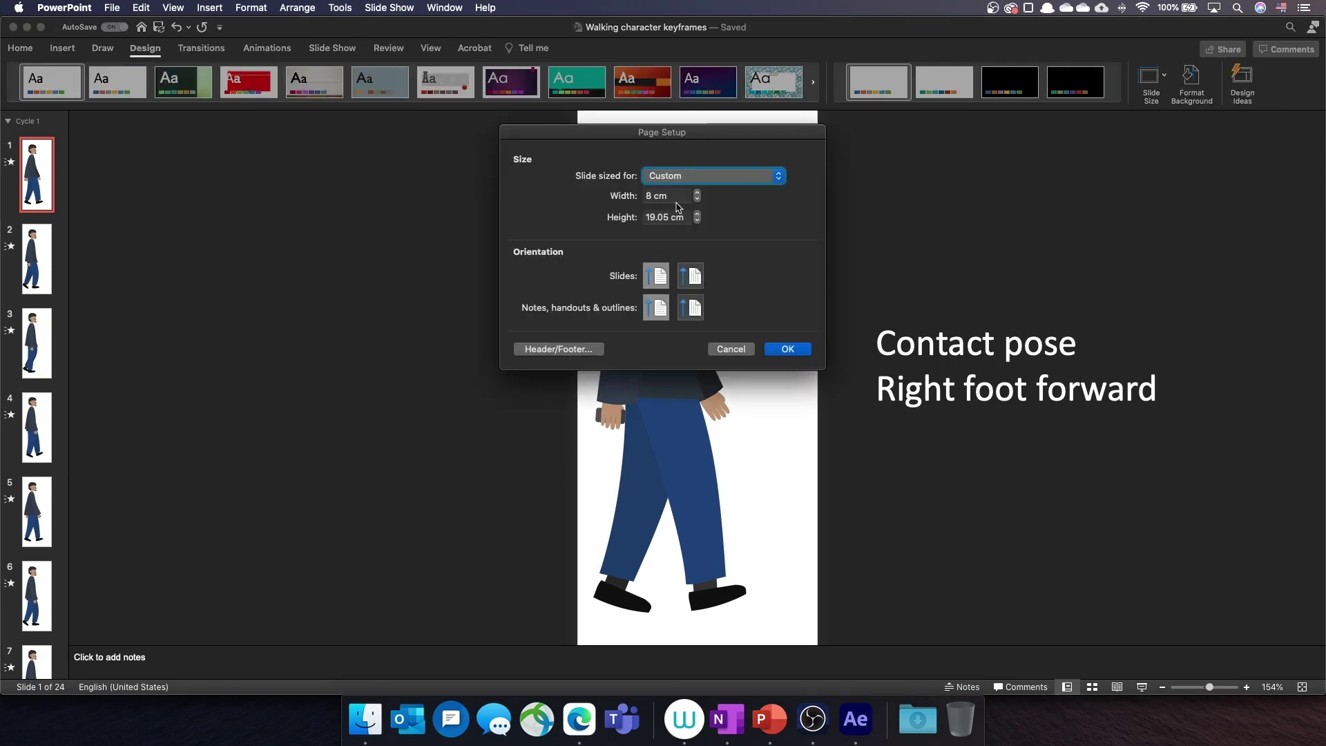
left_click(735, 349)
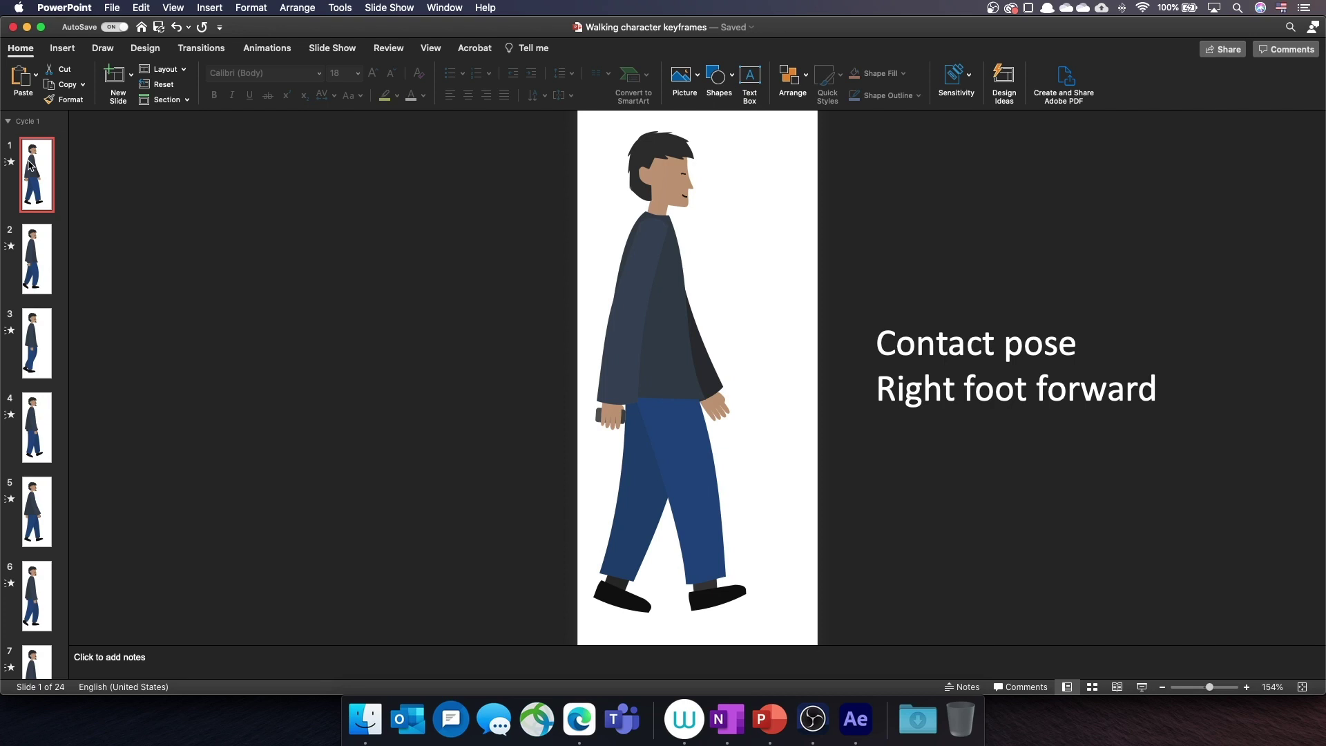
Step through slides 2–8: Down, Passing, Up, left-foot Contact, Down, Passing, Up poses.
key("Down")
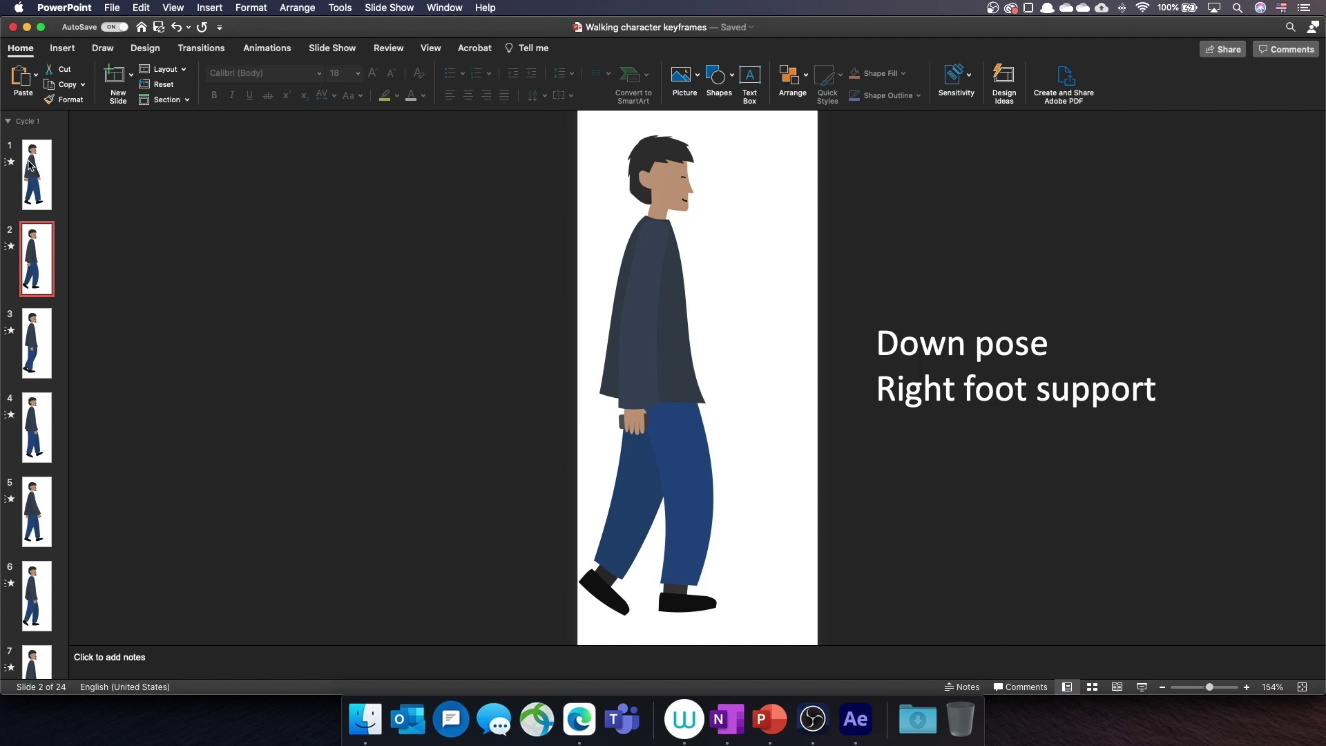
key("Down")
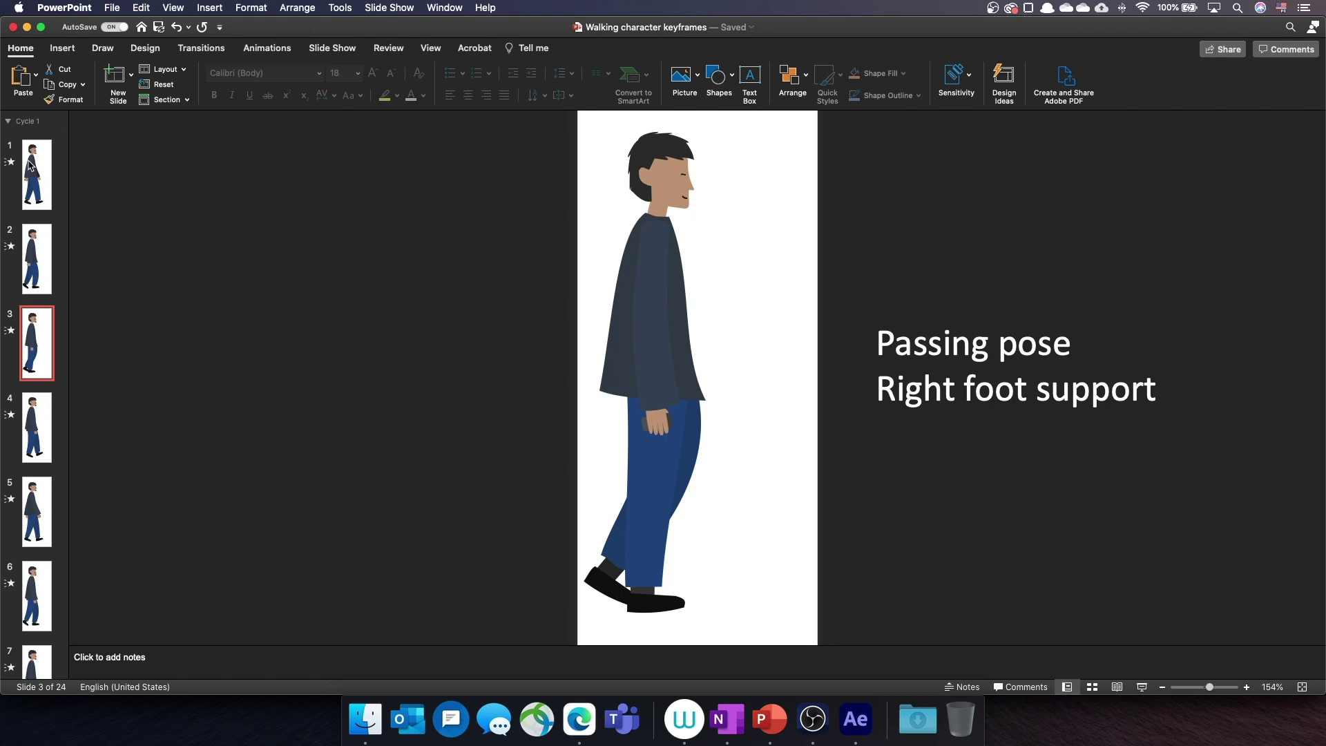
key("Down")
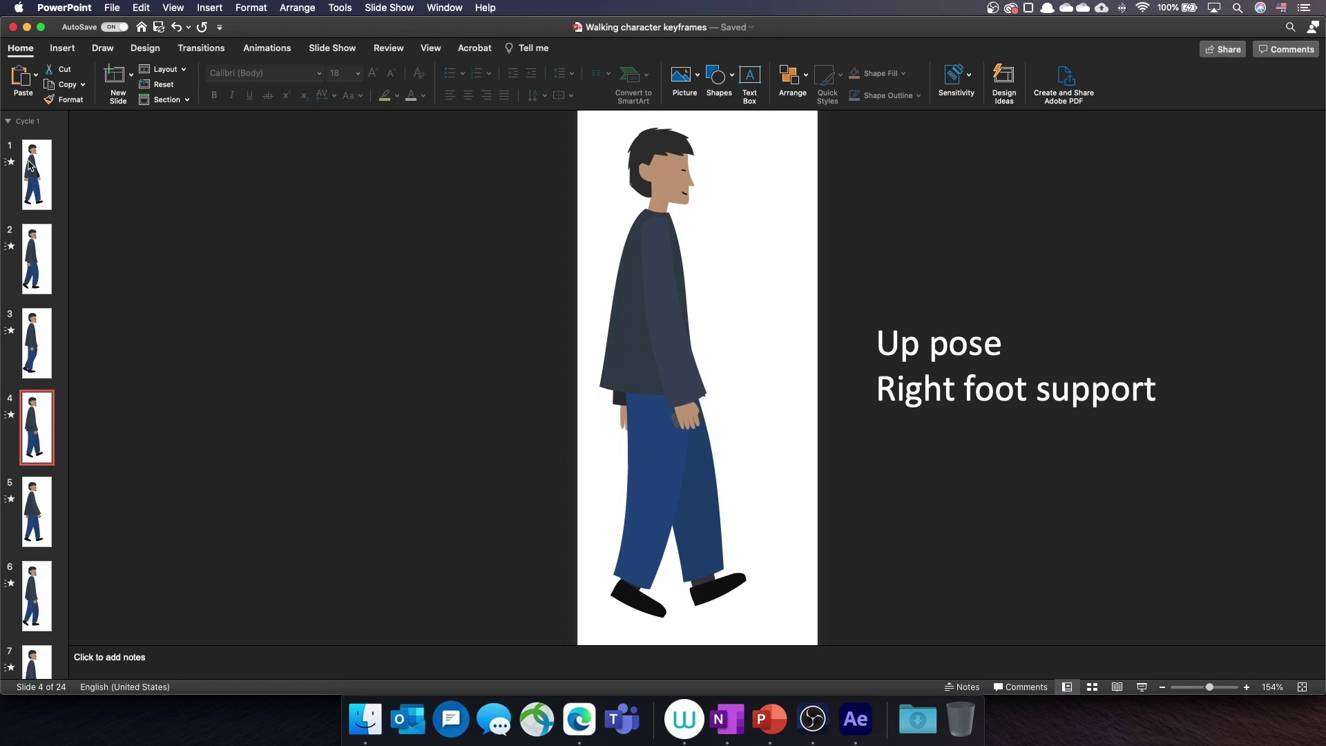
key("Down")
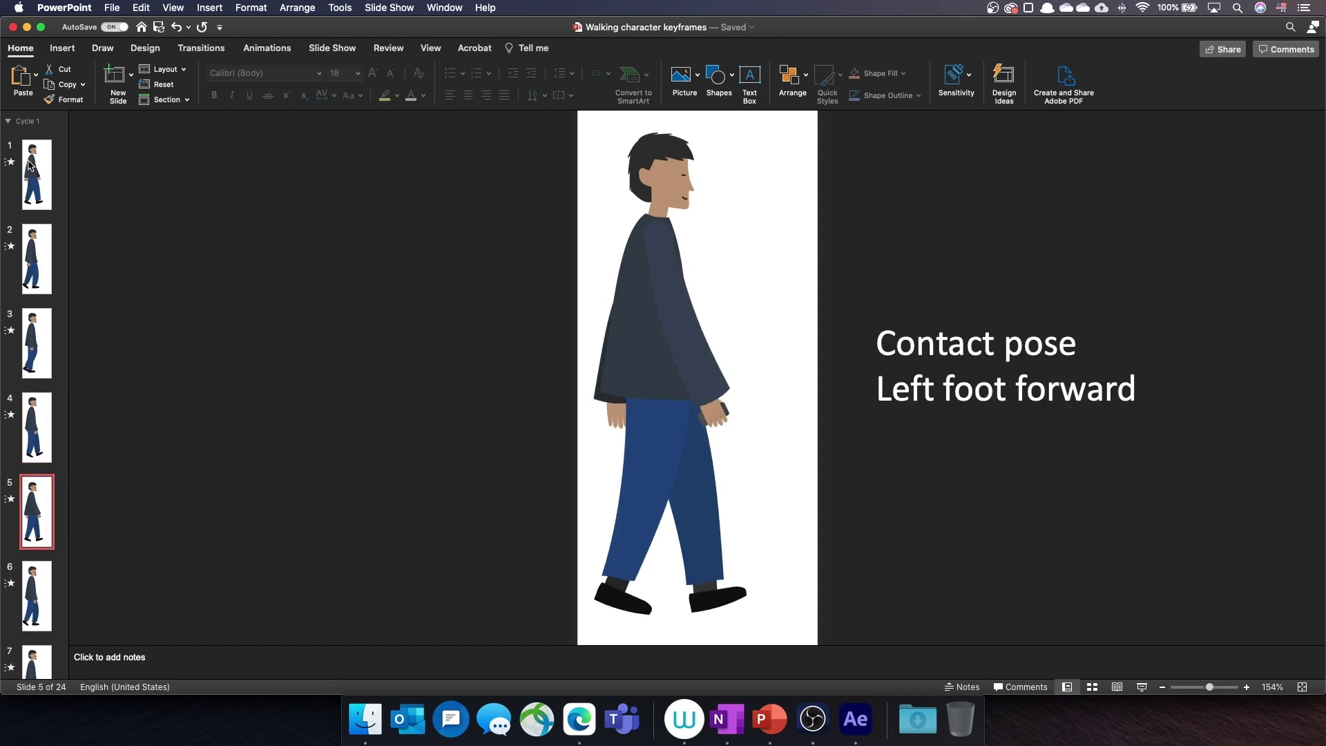
key("Down")
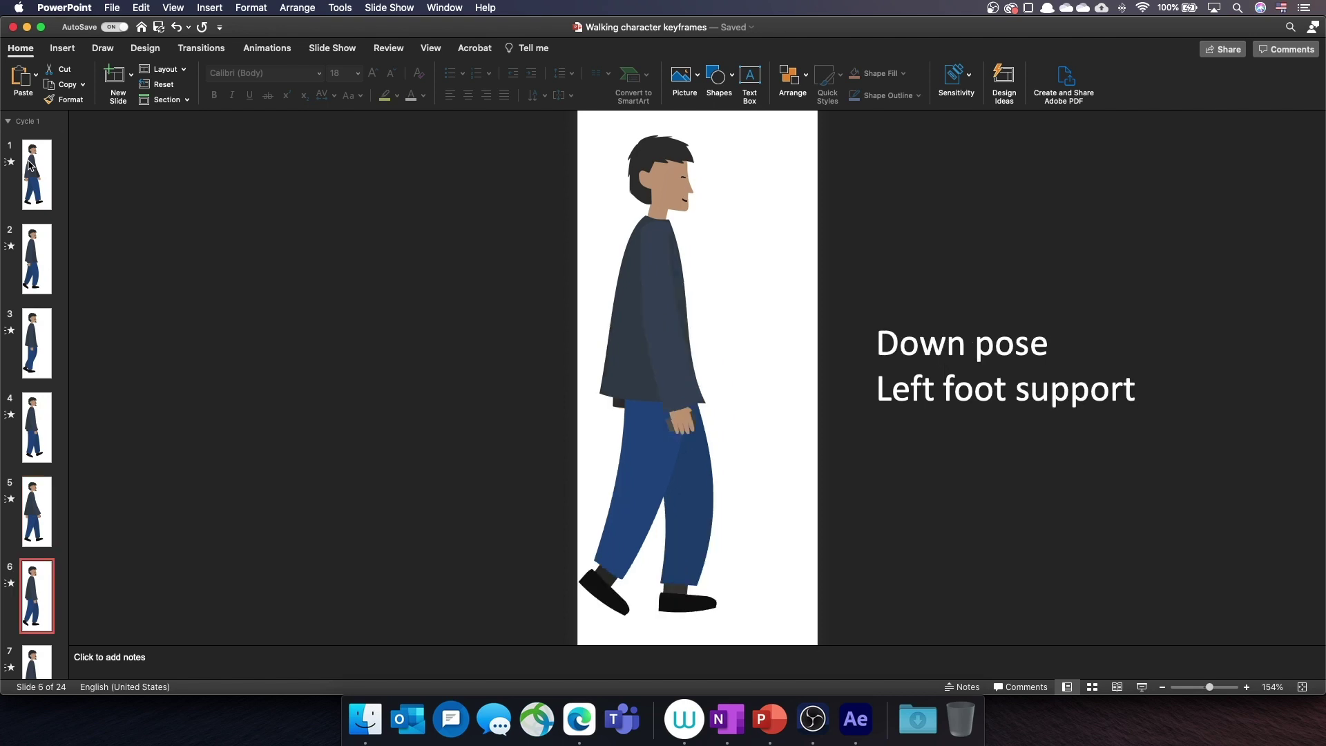
key("Down")
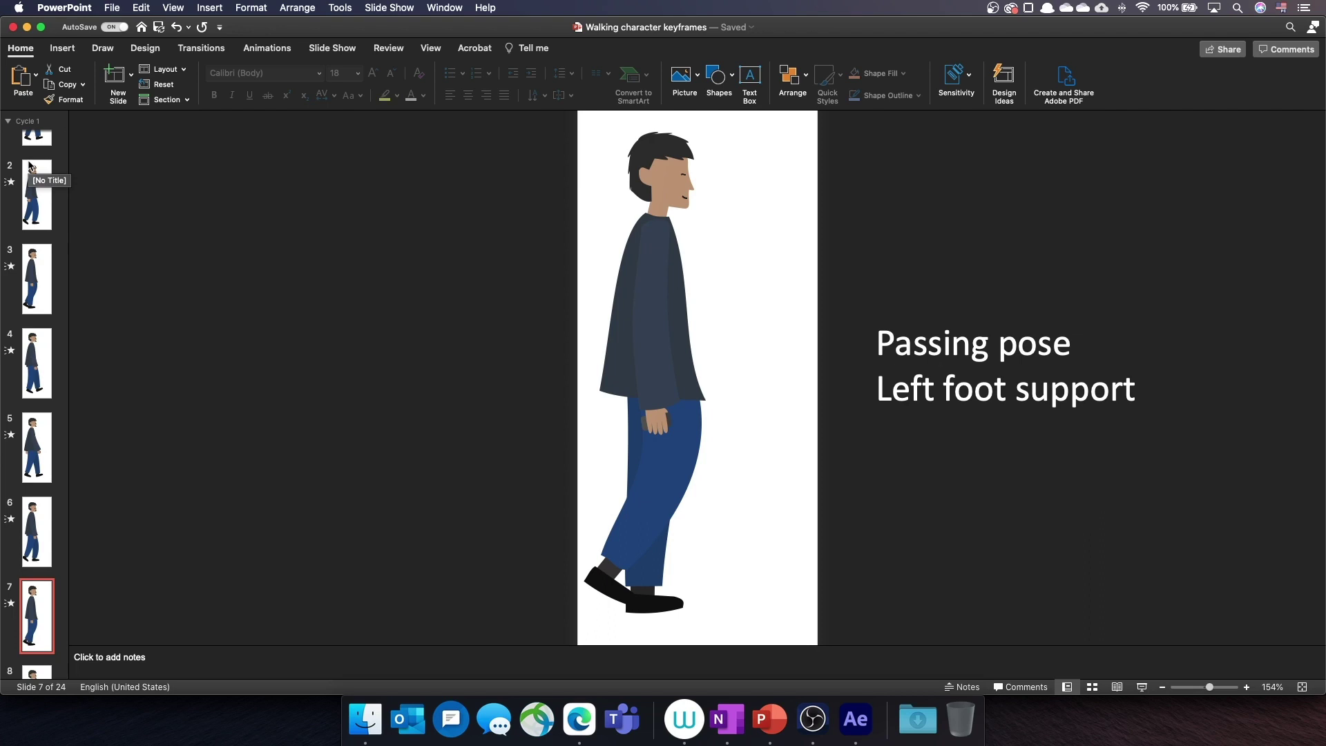
key("Down")
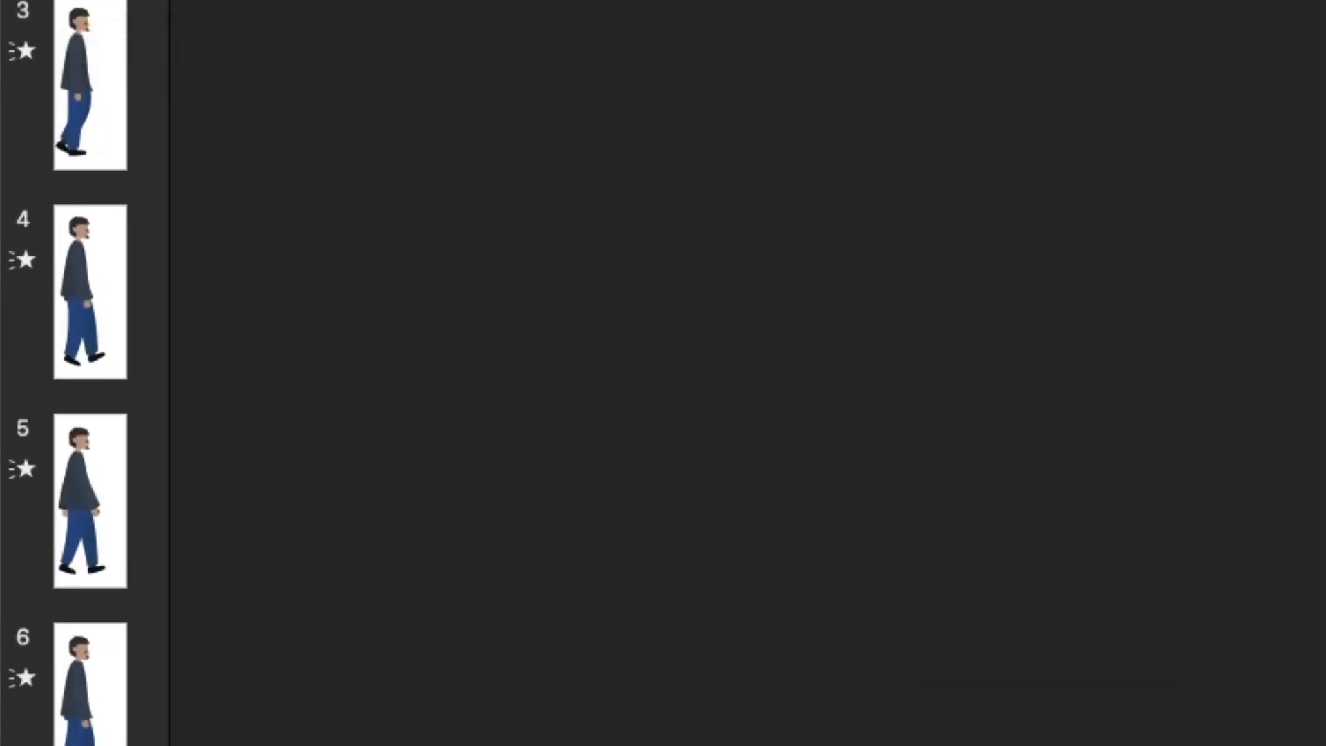
scroll(29, 165, "down", 1)
scroll(90, 374, "down", 3)
scroll(91, 373, "down", 2)
scroll(90, 372, "down", 3)
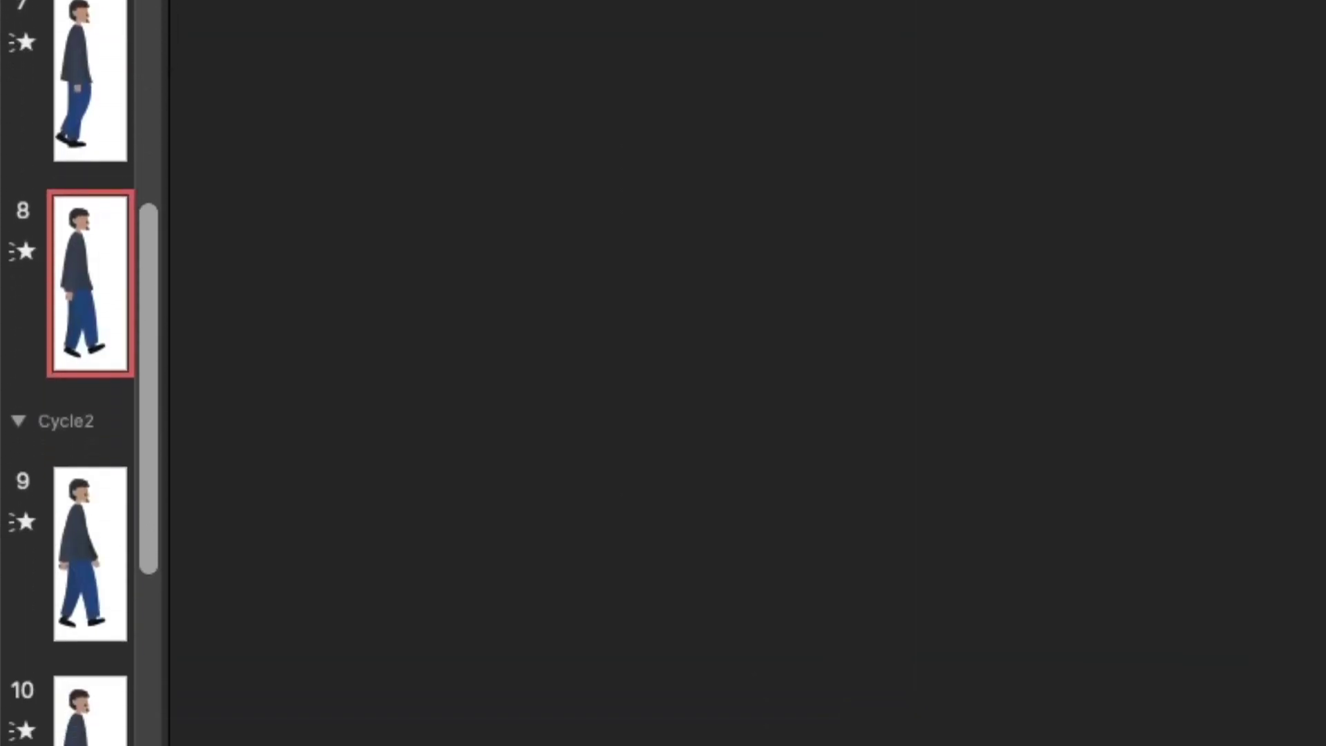
scroll(90, 374, "down", 5)
scroll(90, 372, "down", 2)
scroll(90, 373, "down", 2)
scroll(91, 373, "down", 4)
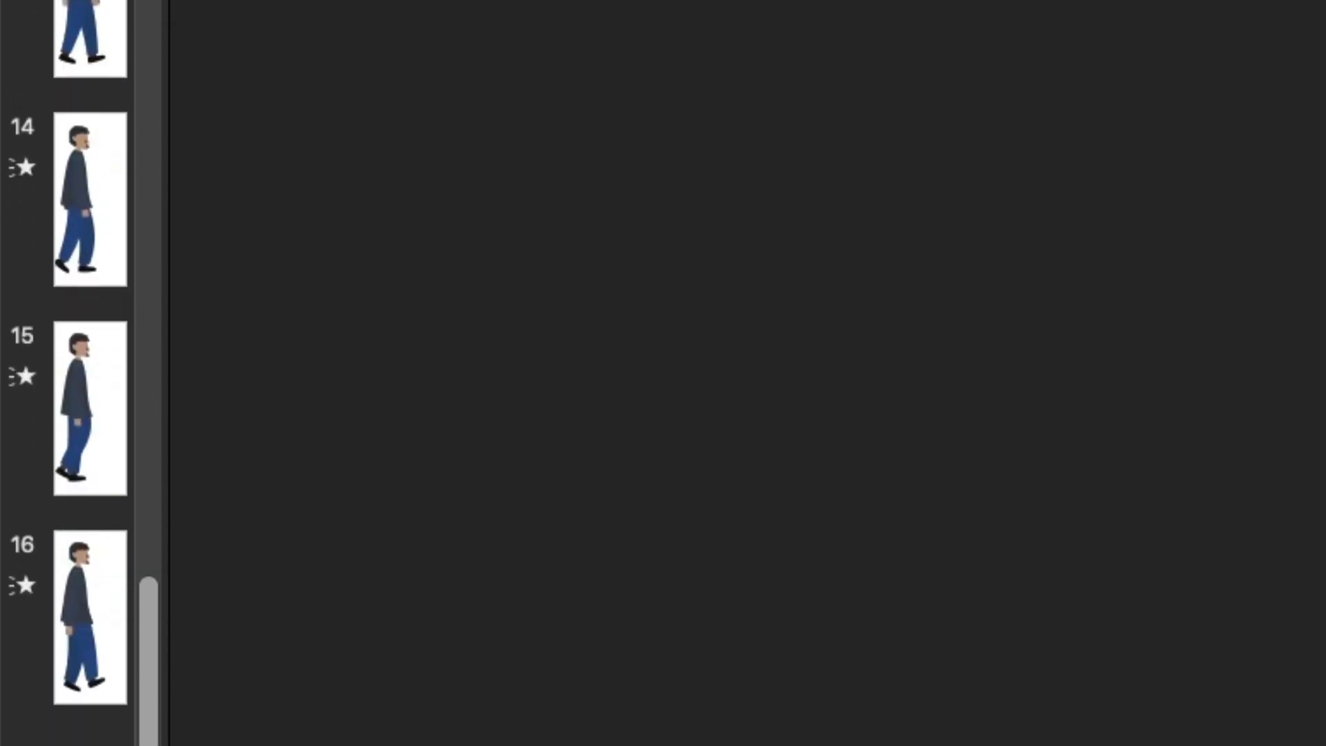
scroll(90, 373, "down", 2)
scroll(91, 373, "down", 3)
scroll(91, 373, "down", 4)
scroll(89, 373, "down", 1)
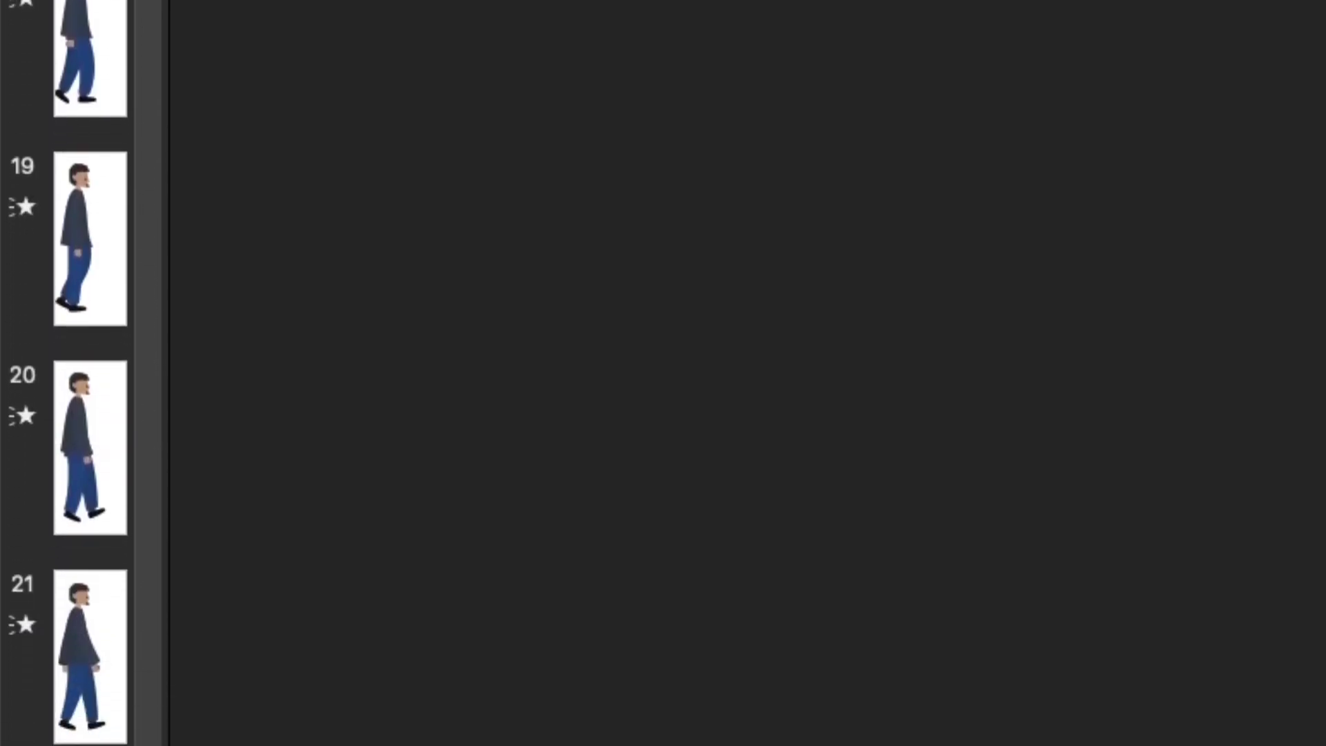
scroll(90, 372, "down", 1)
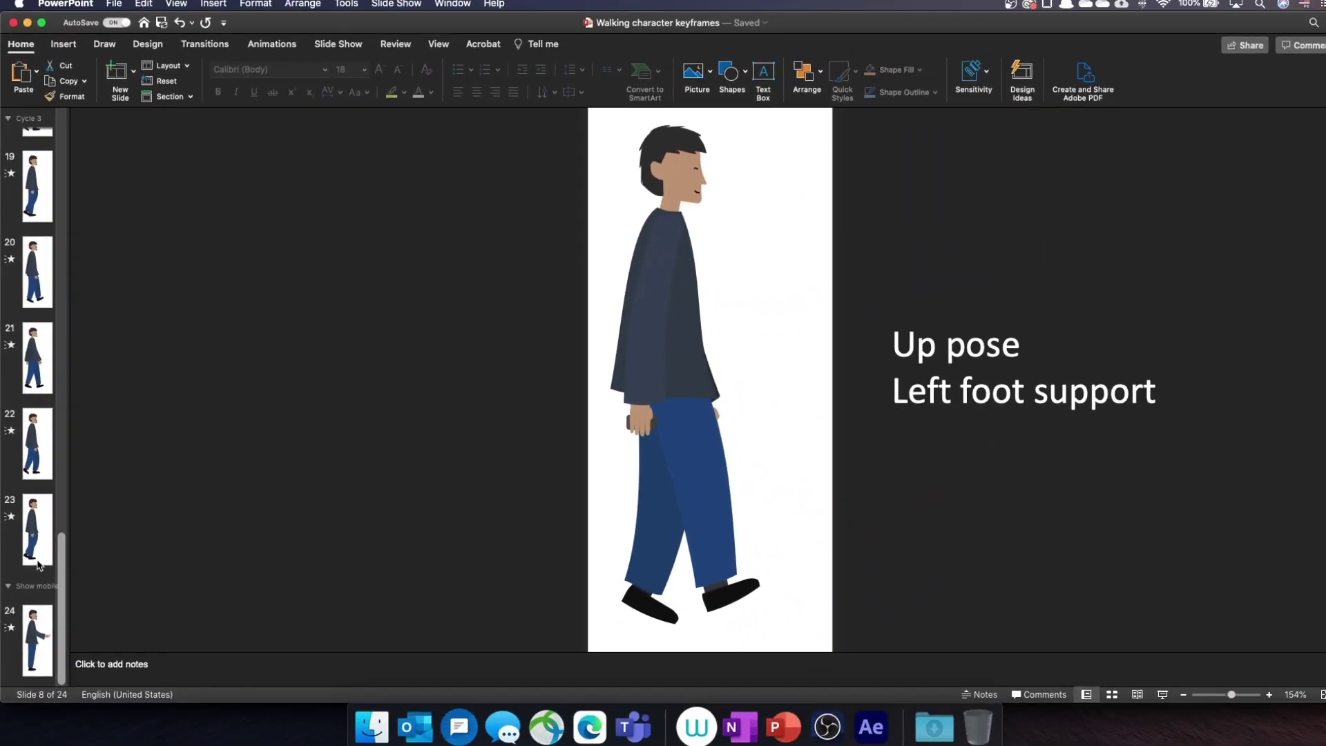
View slide 23's Passing pose and slide 24's phone pose, then return to slide 1.
left_click(38, 562)
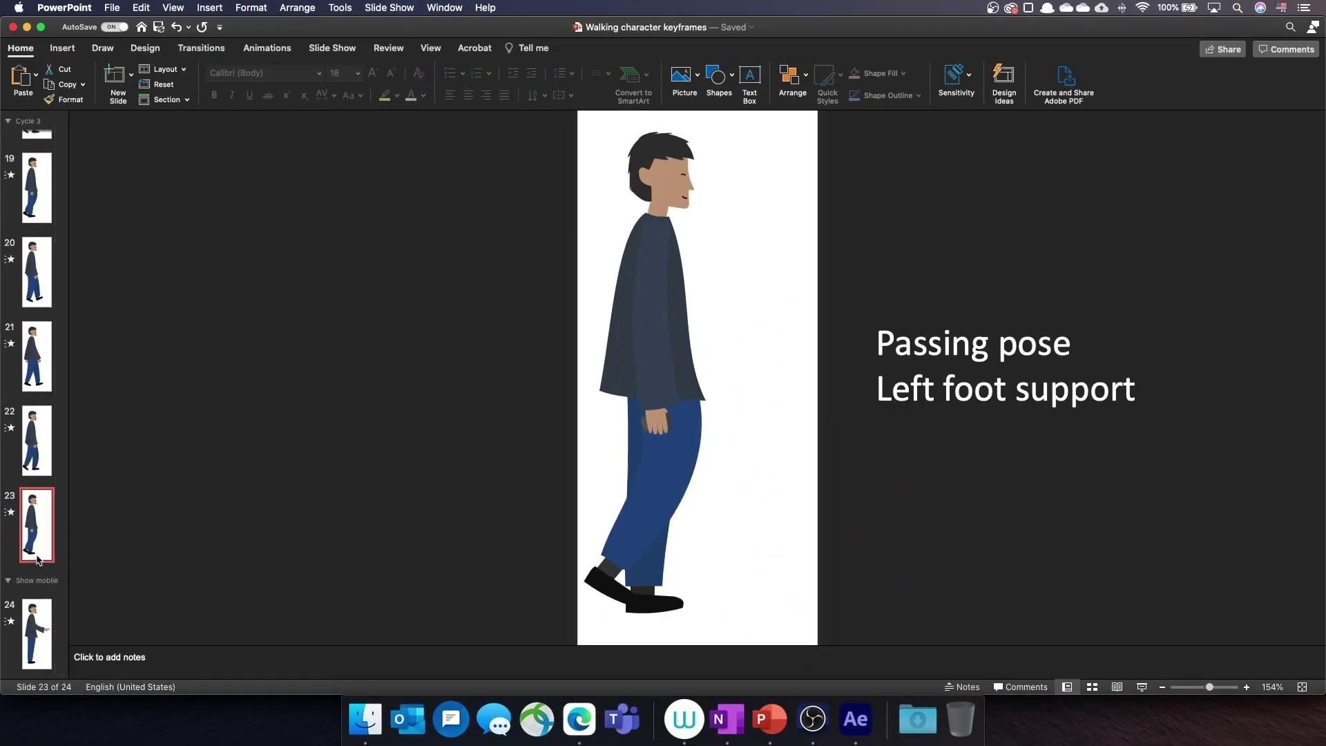
left_click(41, 619)
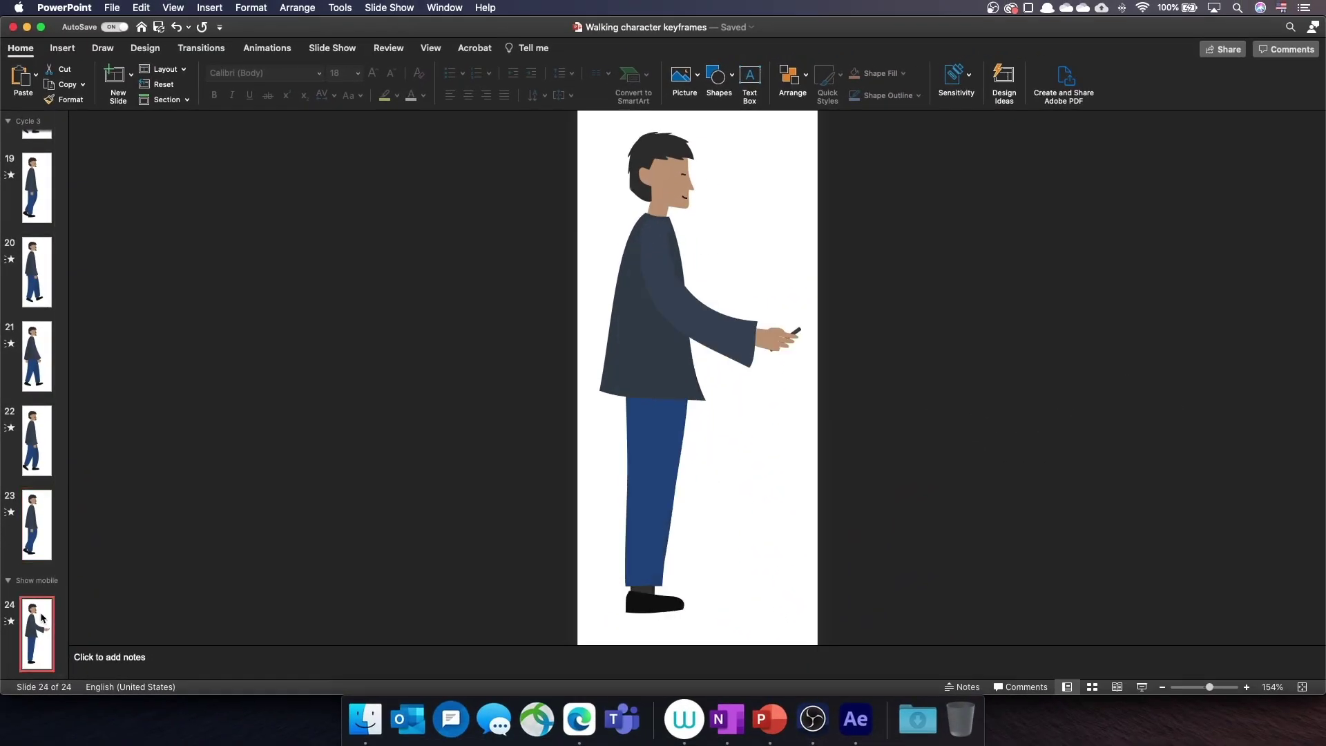
key("Home")
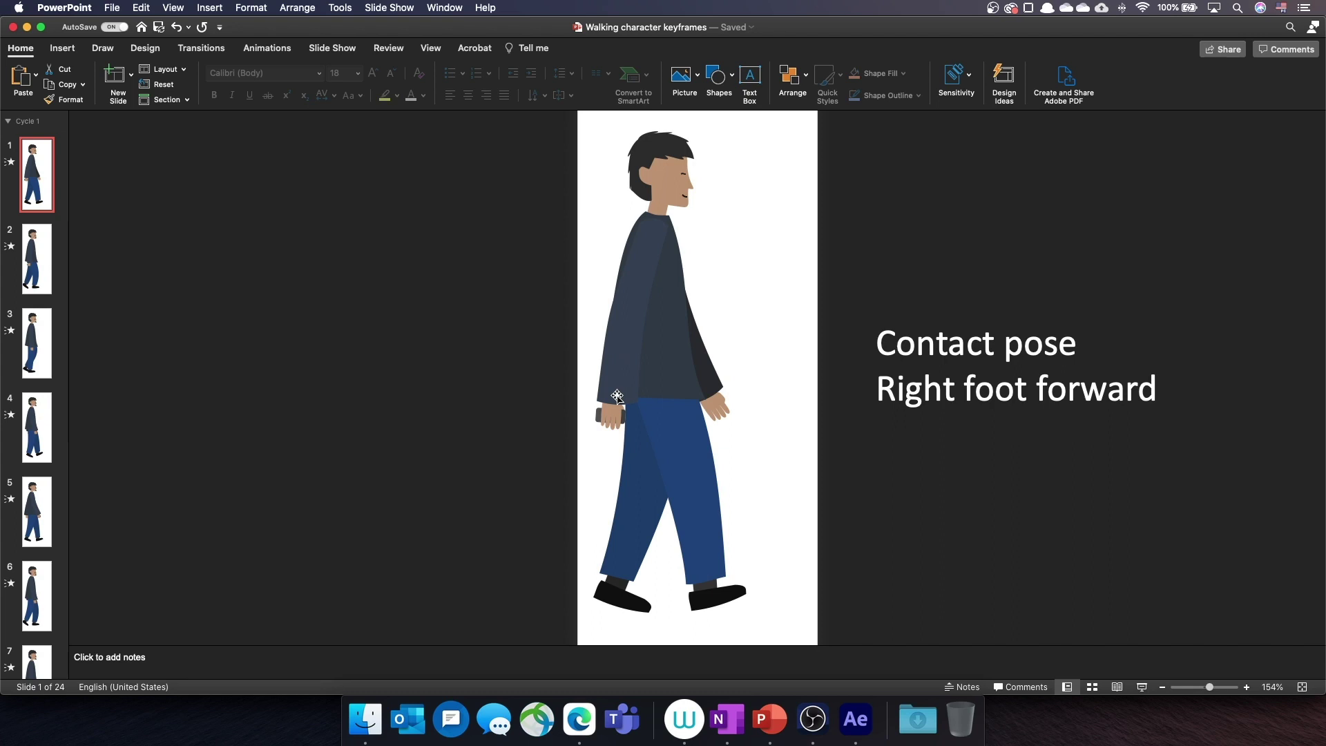
right_click(656, 364)
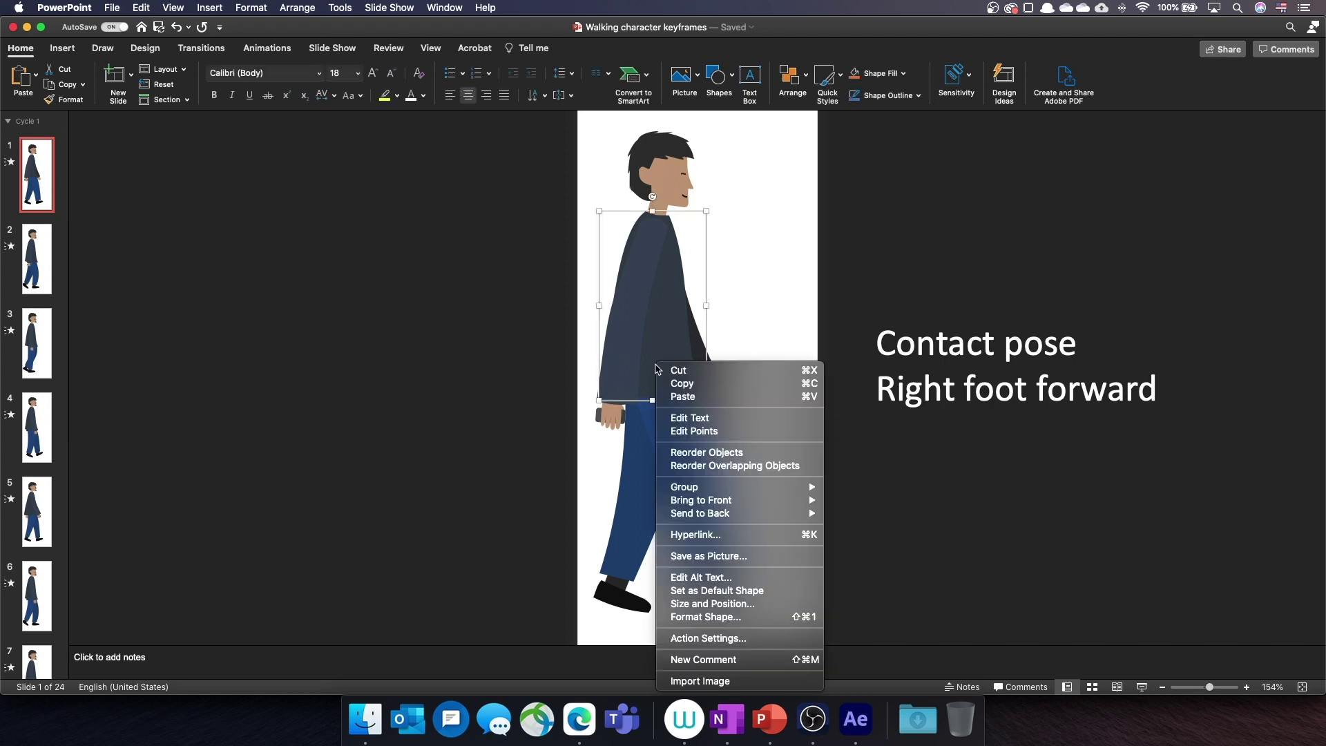
left_click(713, 432)
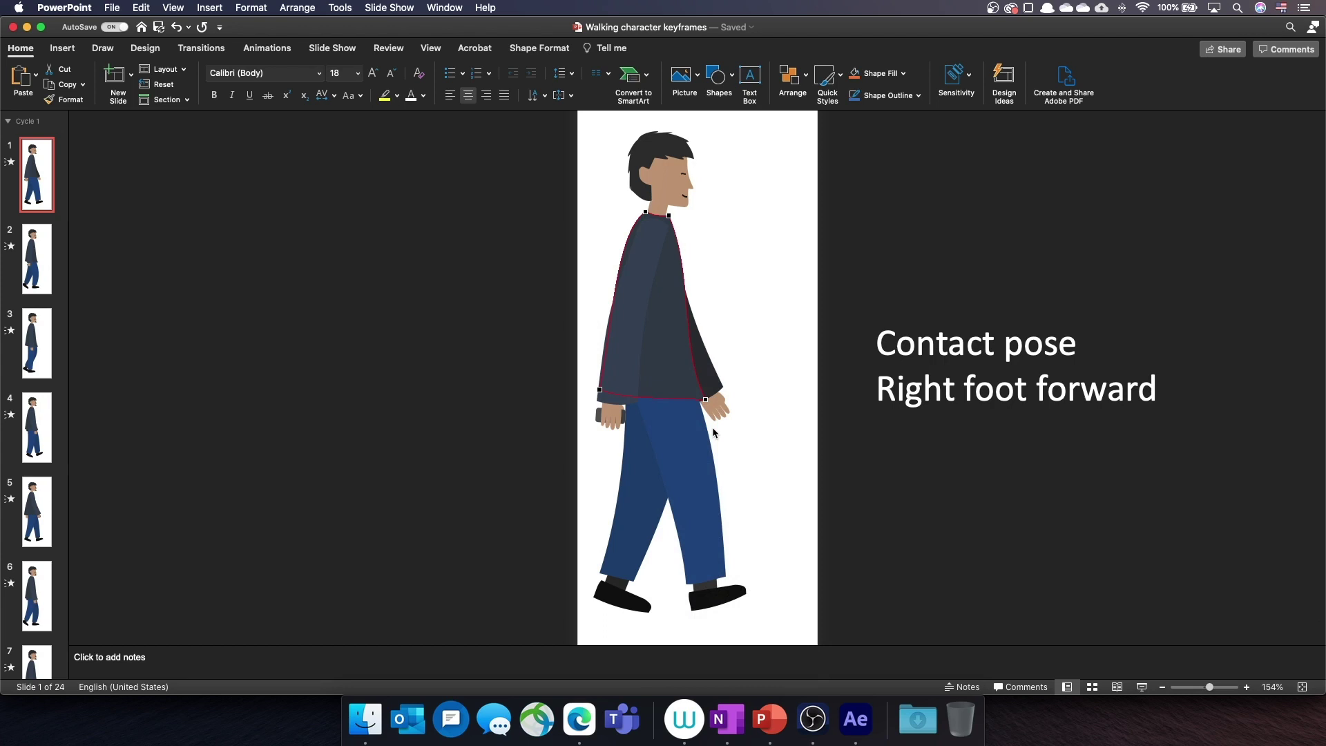
left_click_drag(704, 398, 783, 447)
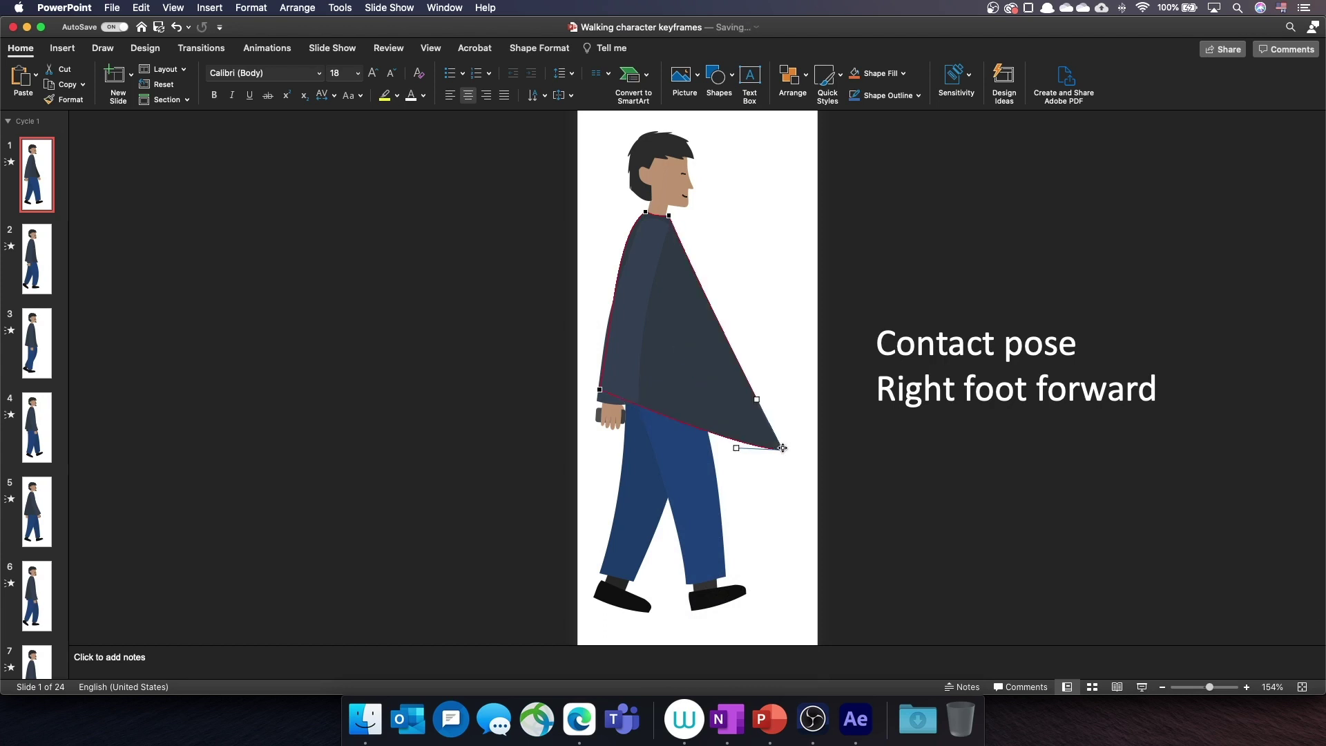
left_click_drag(757, 398, 788, 391)
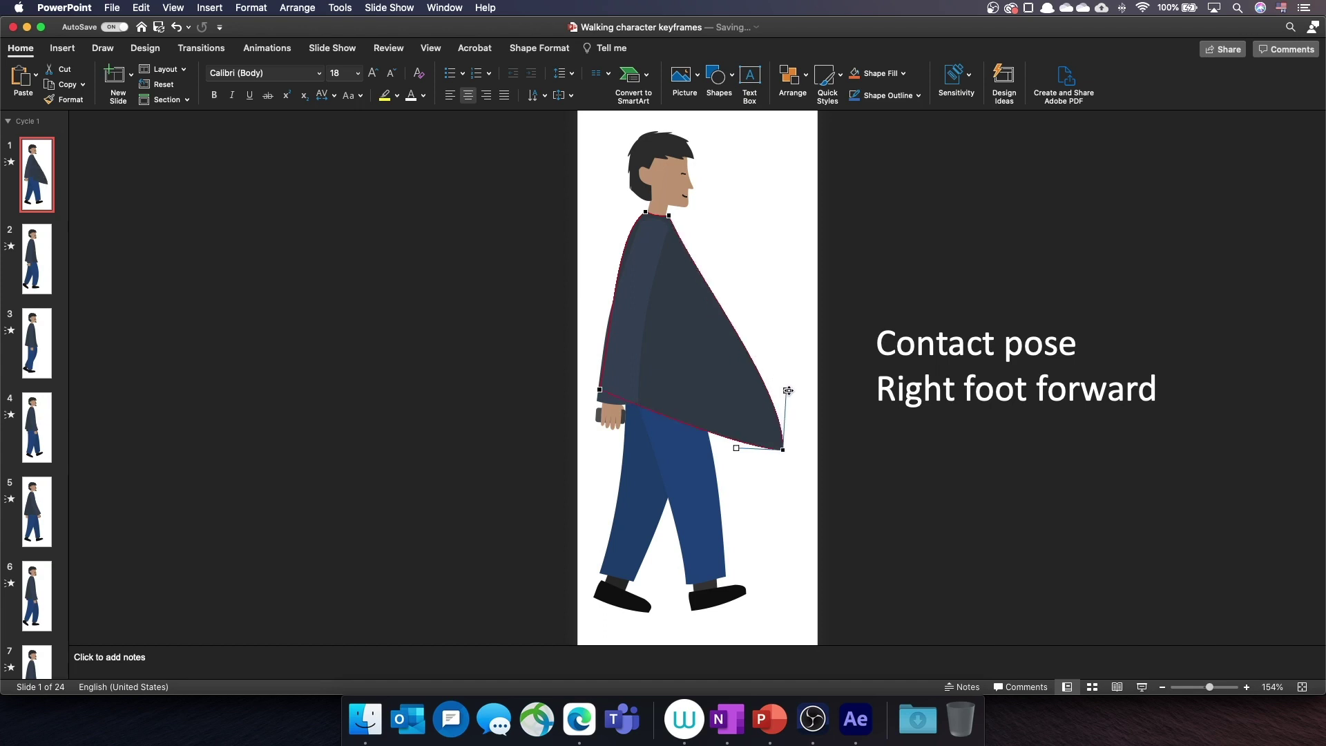
key("super+z")
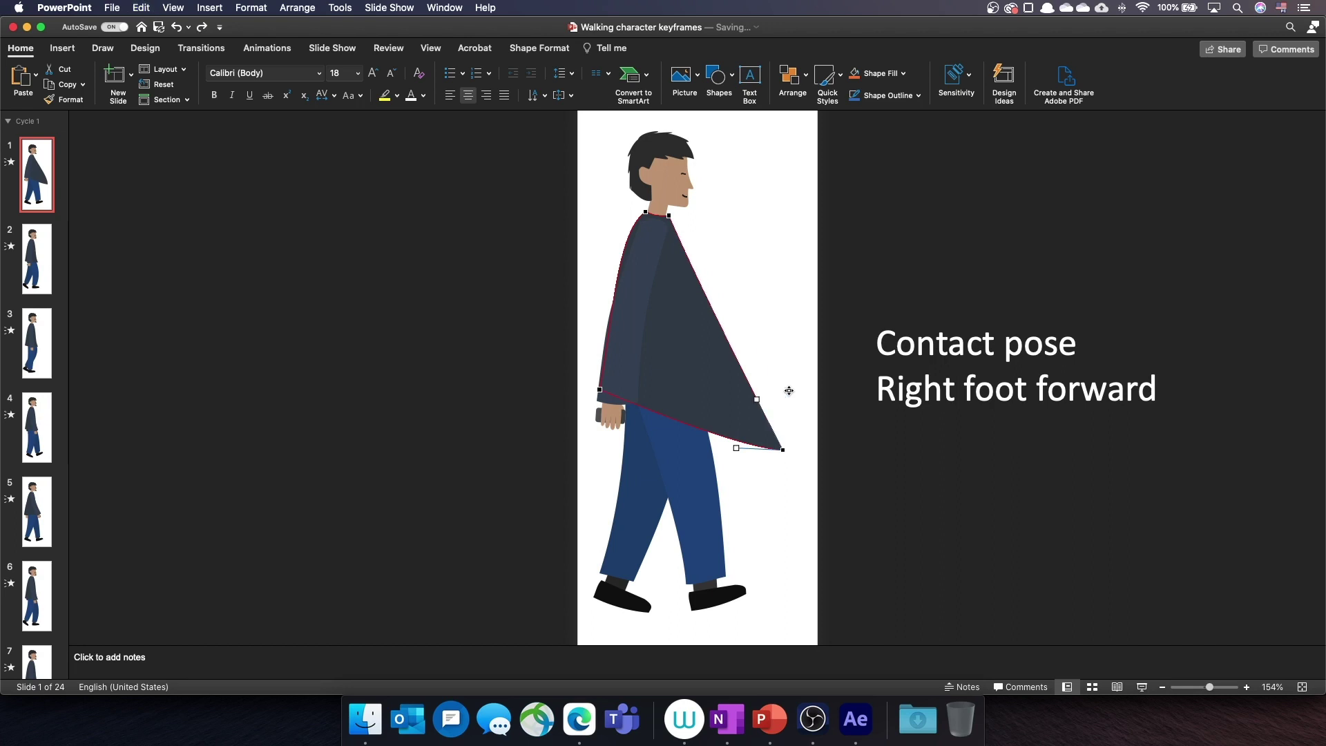
key("super+z")
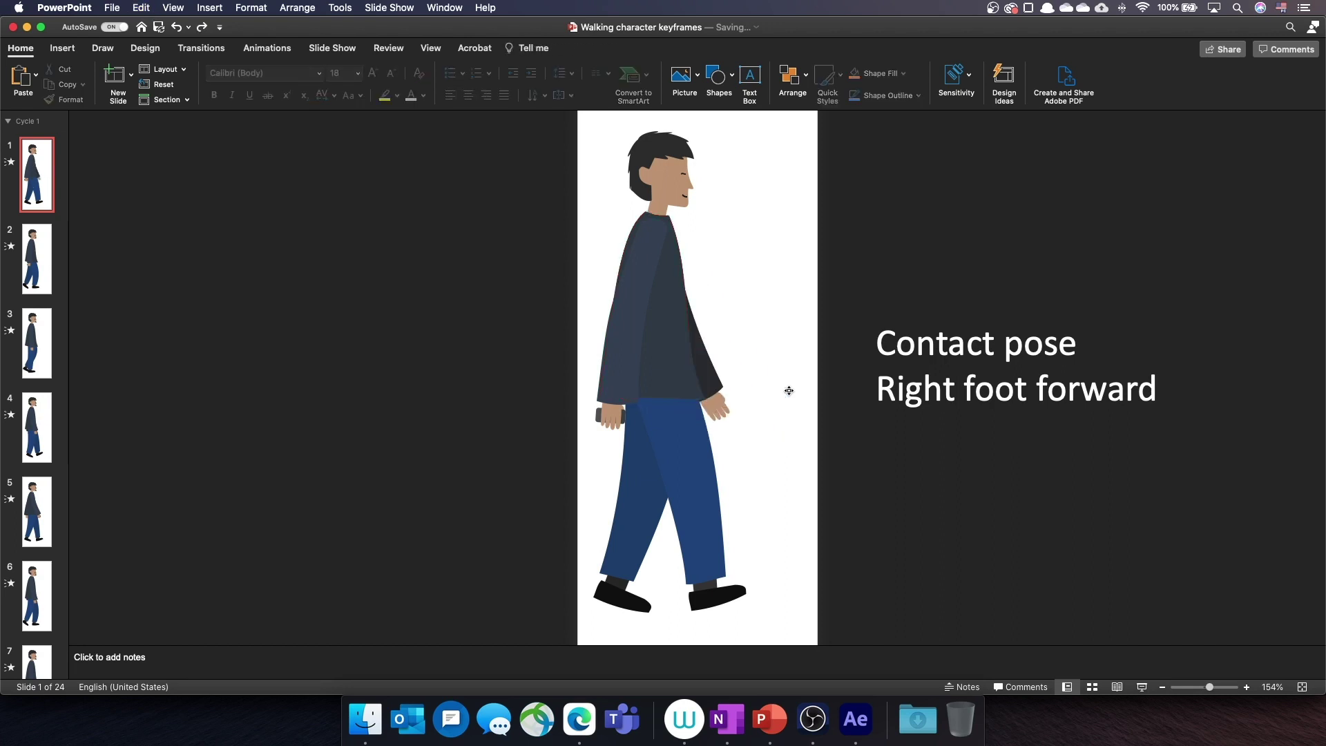
scroll(788, 390, "up", 2)
scroll(788, 391, "up", 3)
scroll(788, 390, "up", 3)
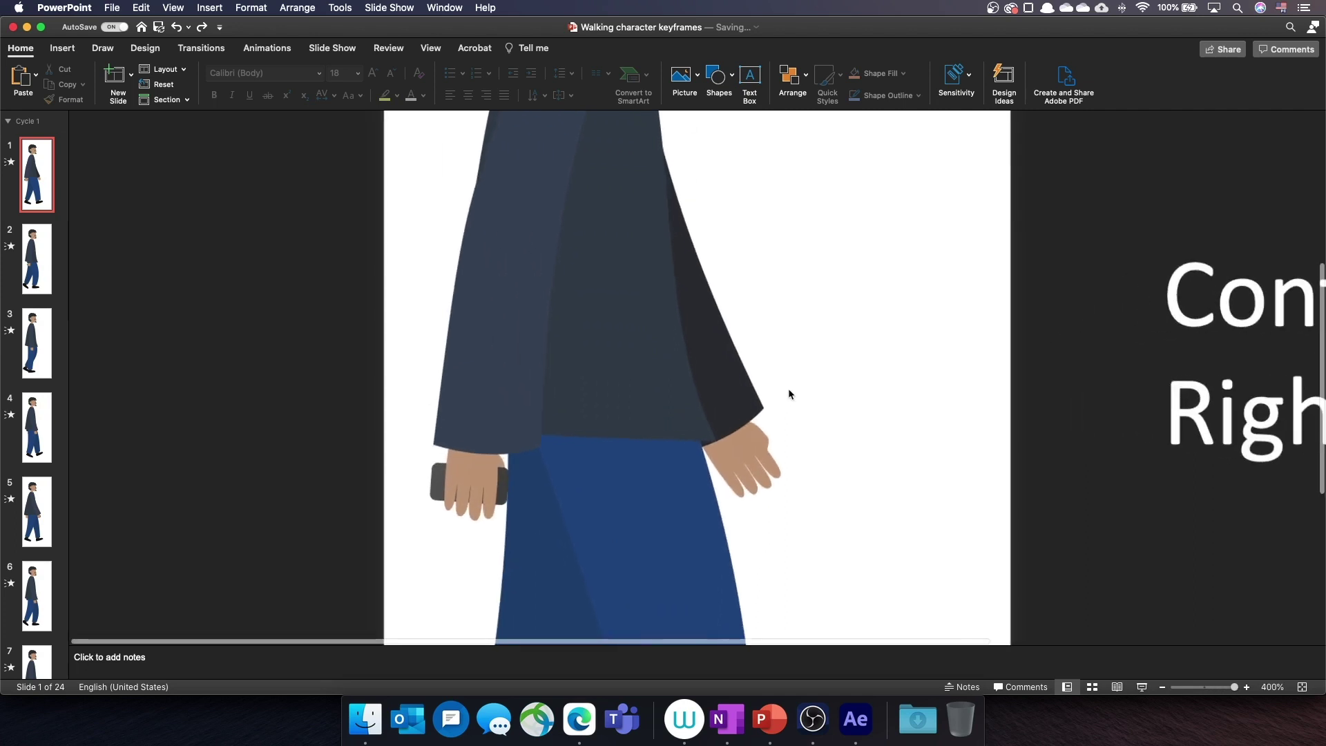
left_click(735, 444)
right_click(736, 443)
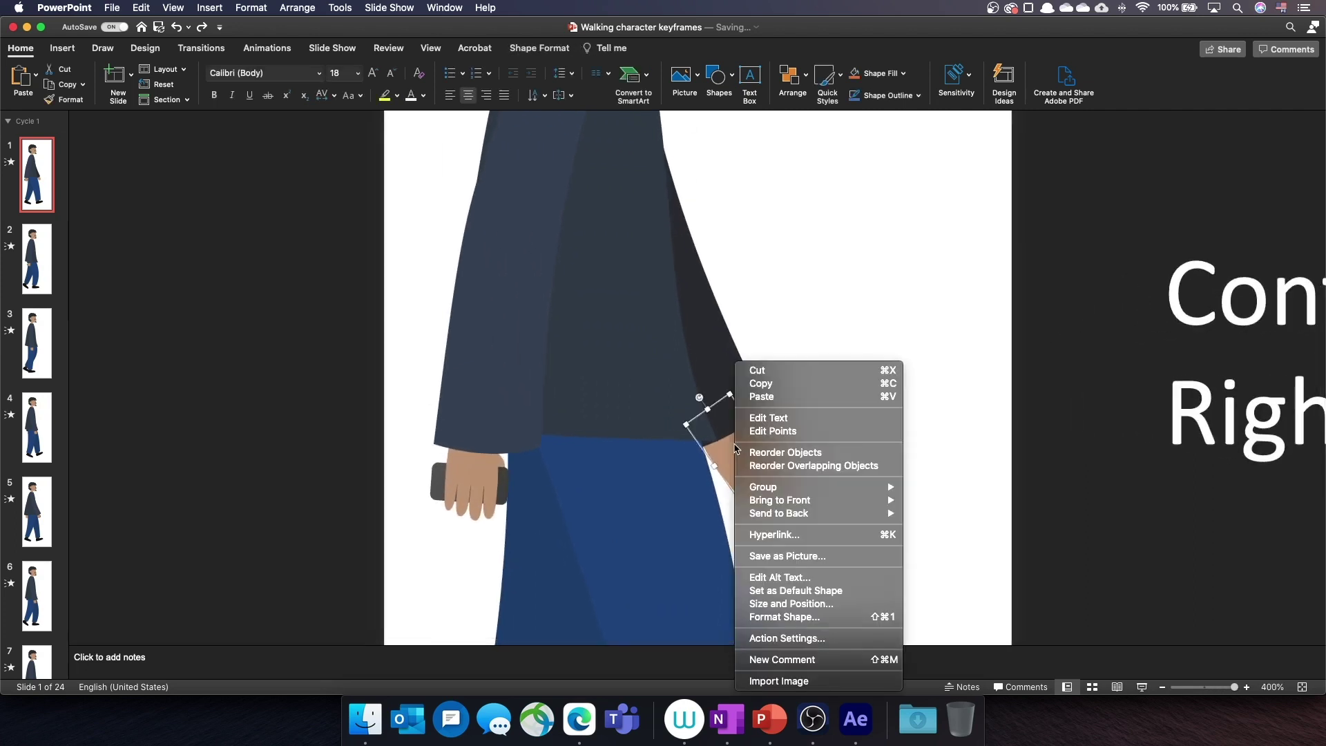
left_click(769, 431)
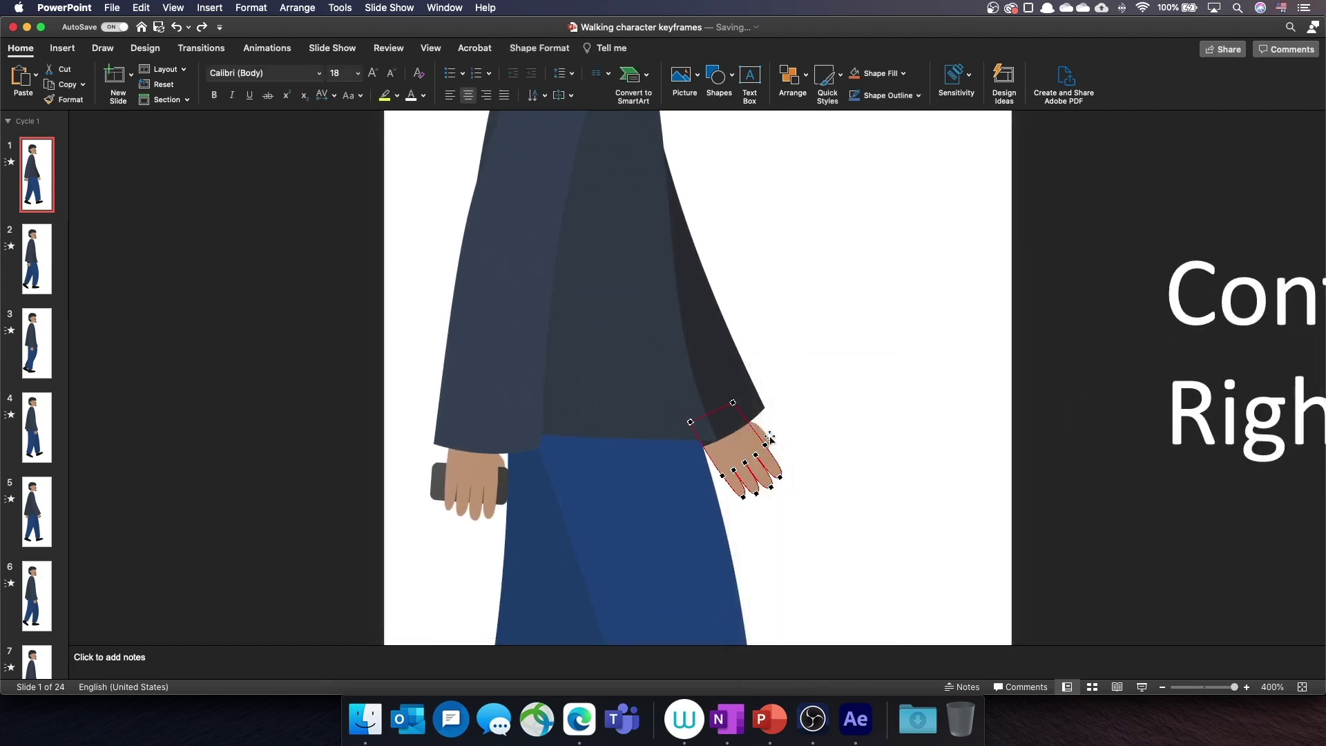
scroll(769, 439, "down", 2)
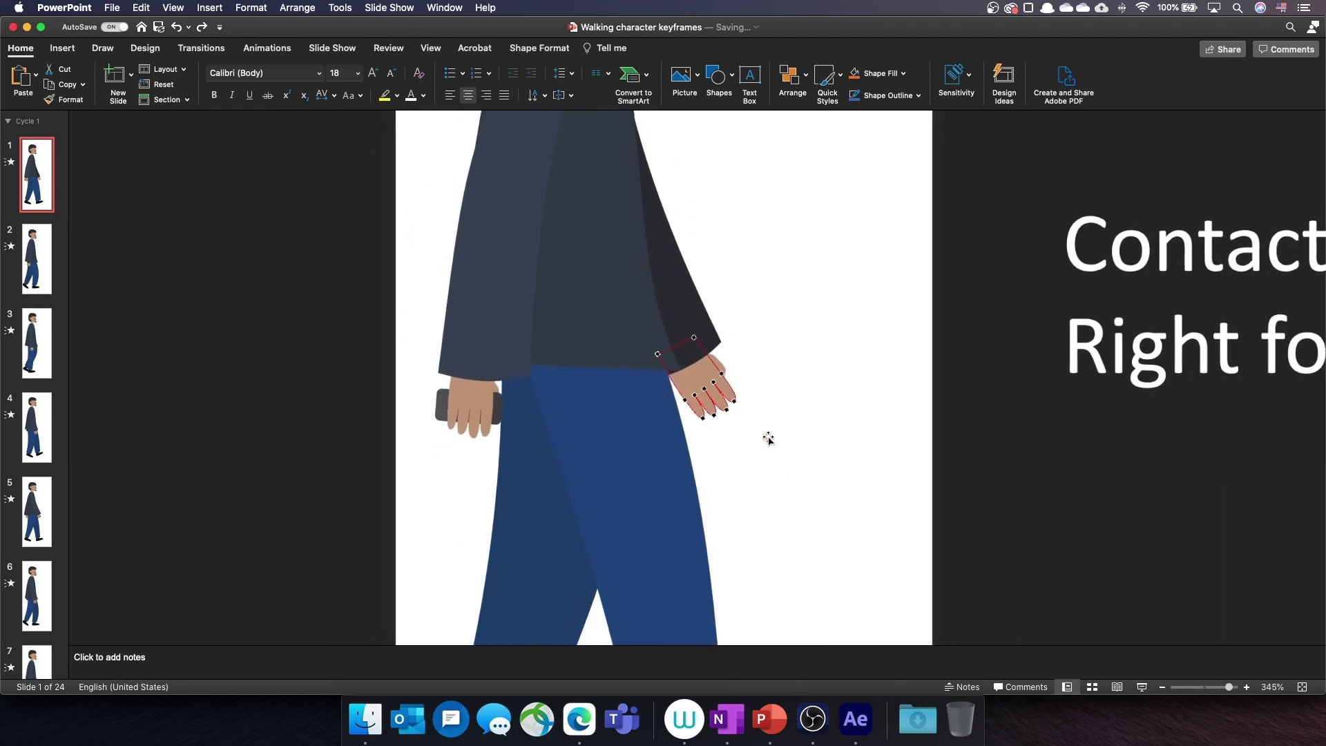
scroll(770, 440, "down", 2)
scroll(770, 440, "down", 2)
scroll(770, 439, "down", 2)
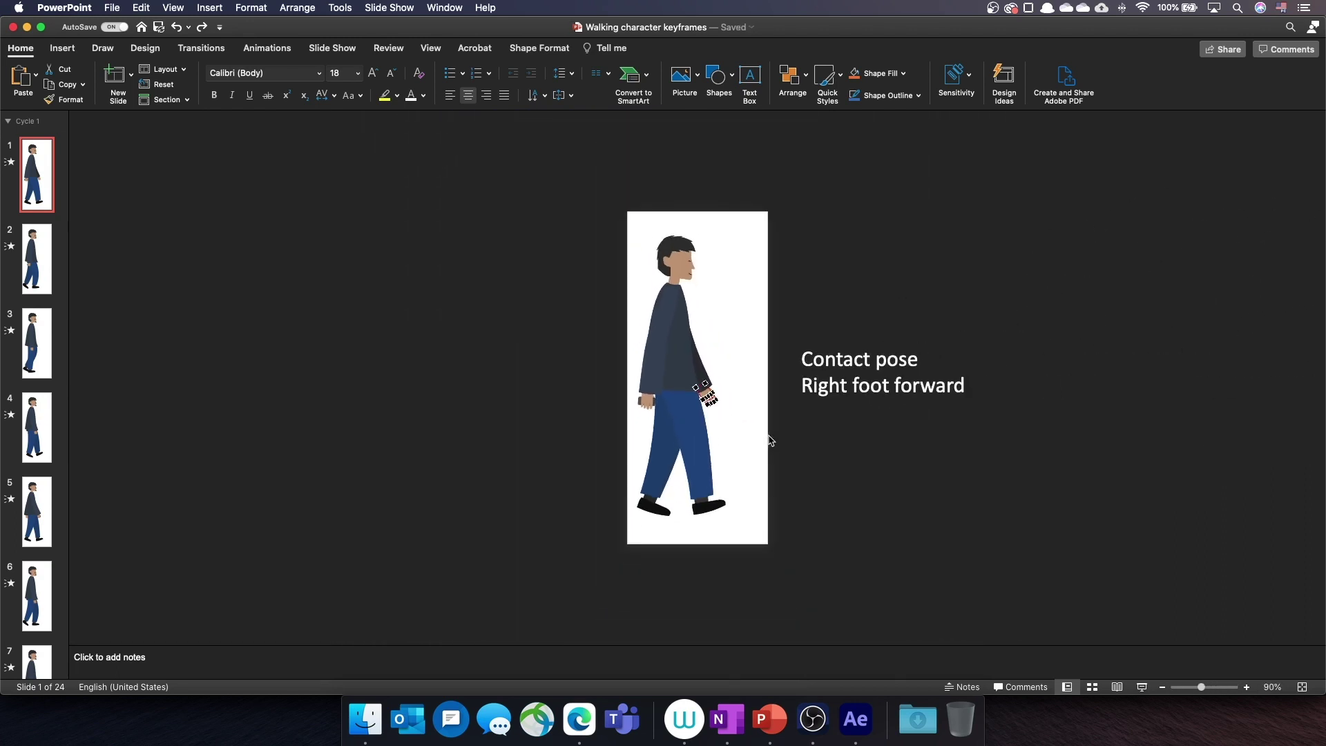
scroll(769, 441, "up", 2)
Show the Selection Pane from Arrange, then select and deselect !!Leg-R.
left_click(769, 441)
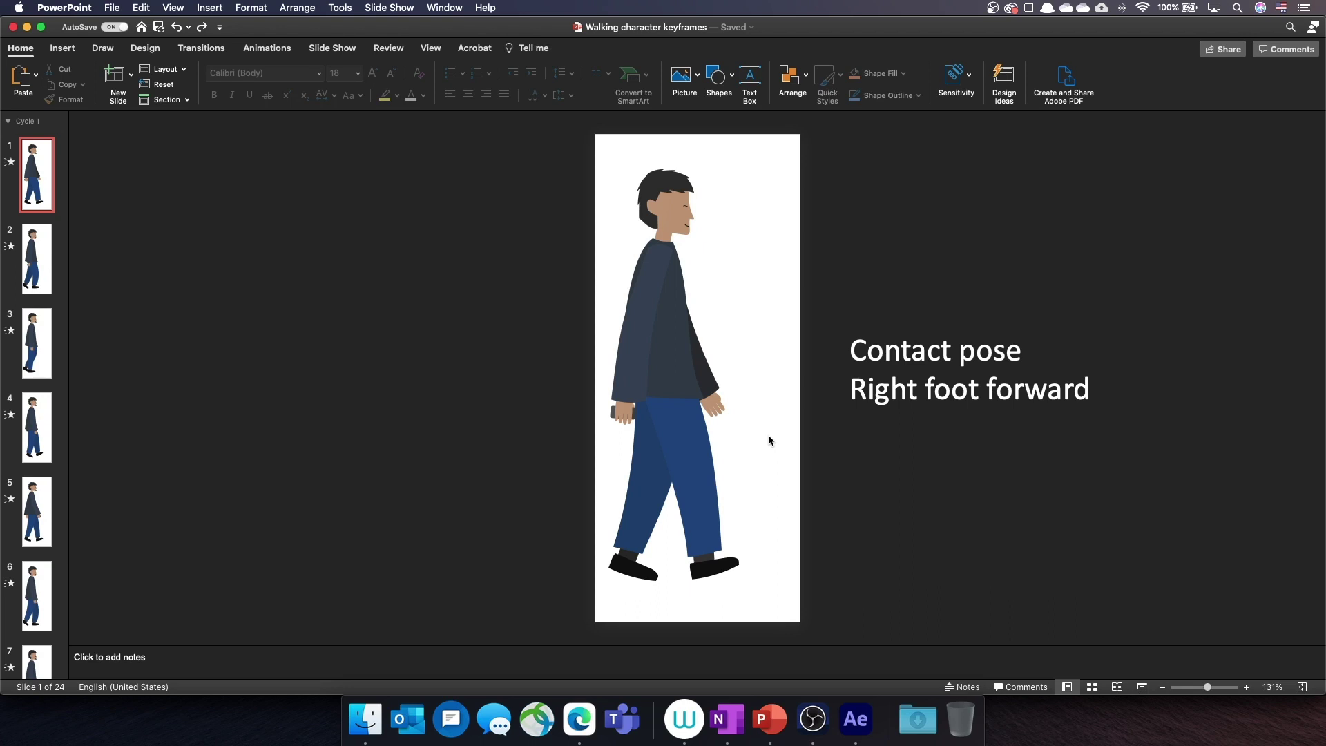
left_click(789, 74)
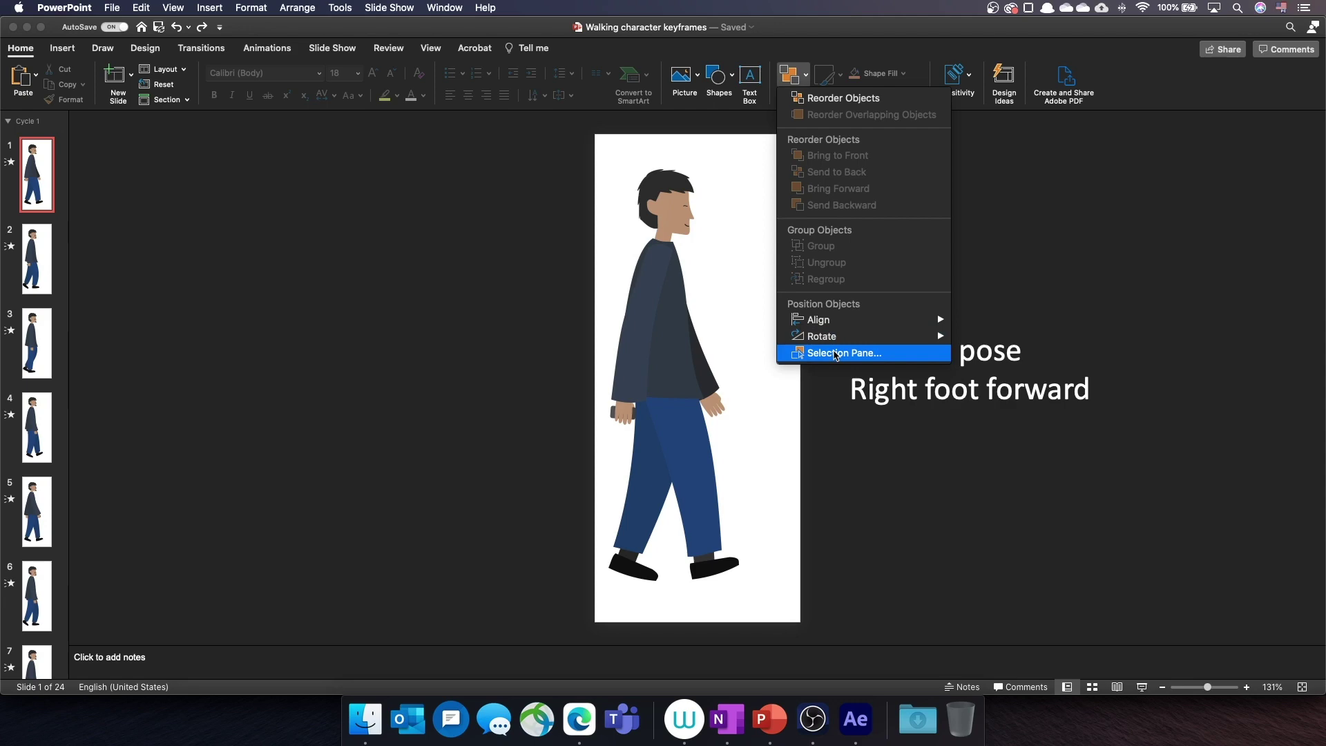
left_click(835, 354)
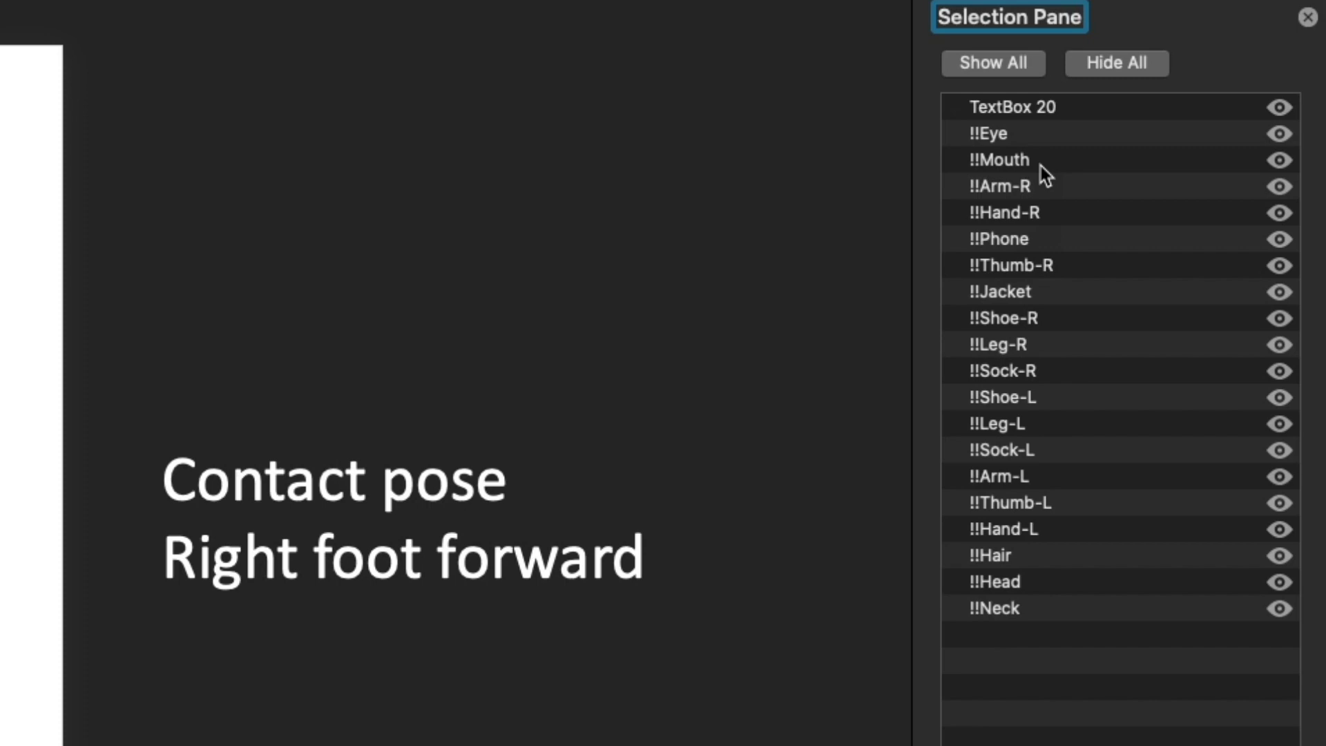
left_click(1106, 311)
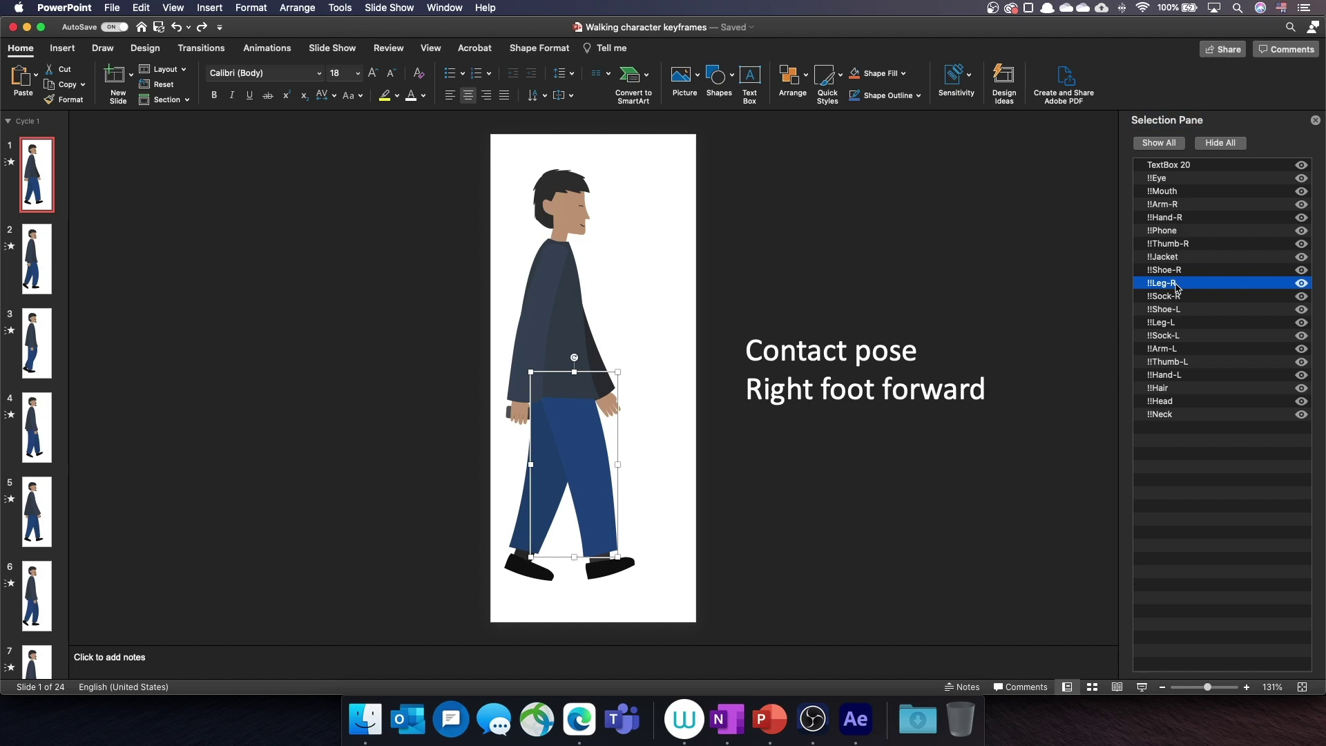
left_click(435, 387)
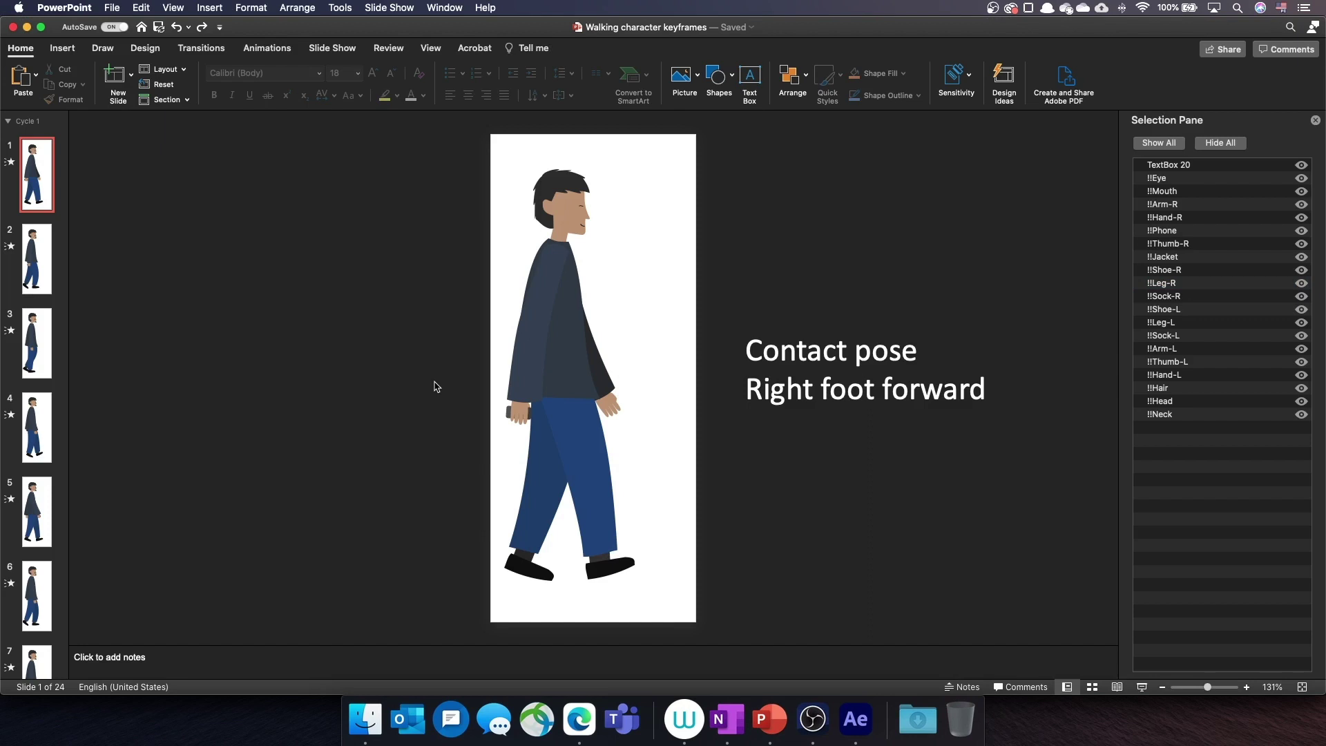
Select every slide in the deck and apply the Morph transition.
left_click(41, 190)
key("super+a")
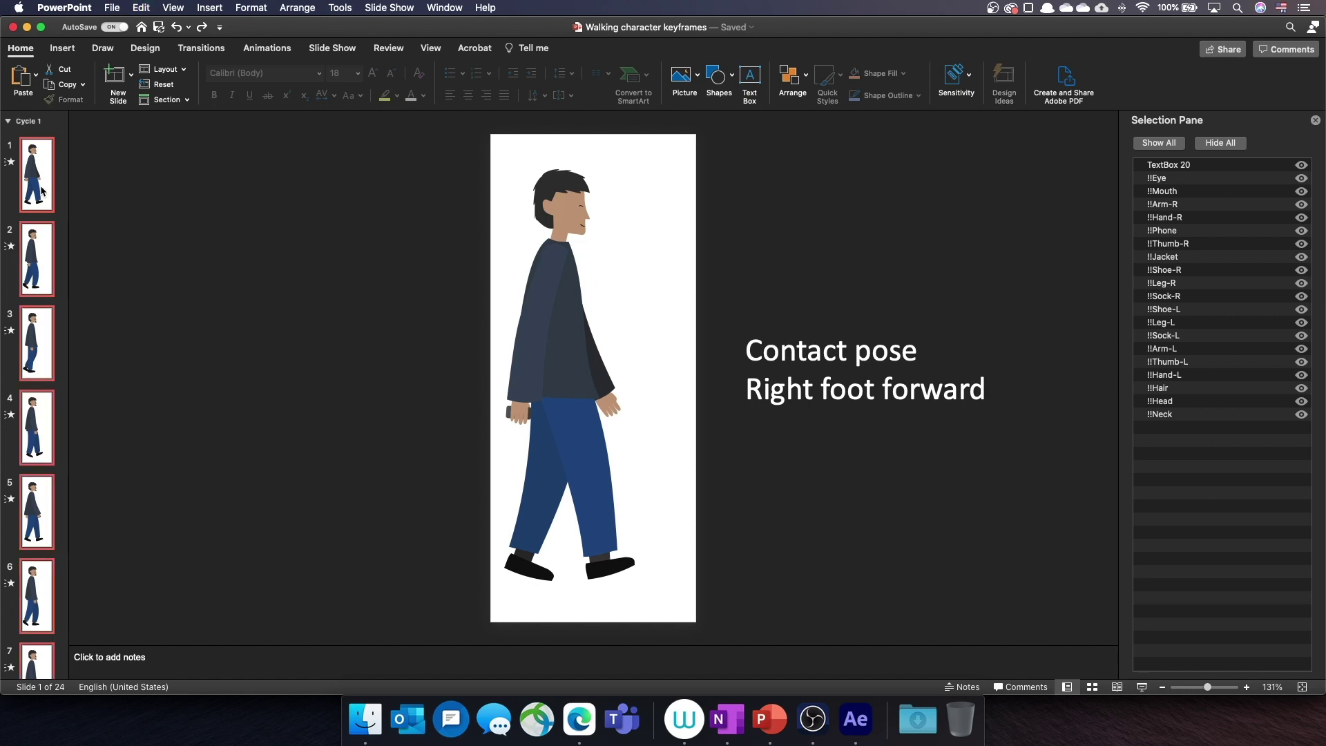
left_click(182, 44)
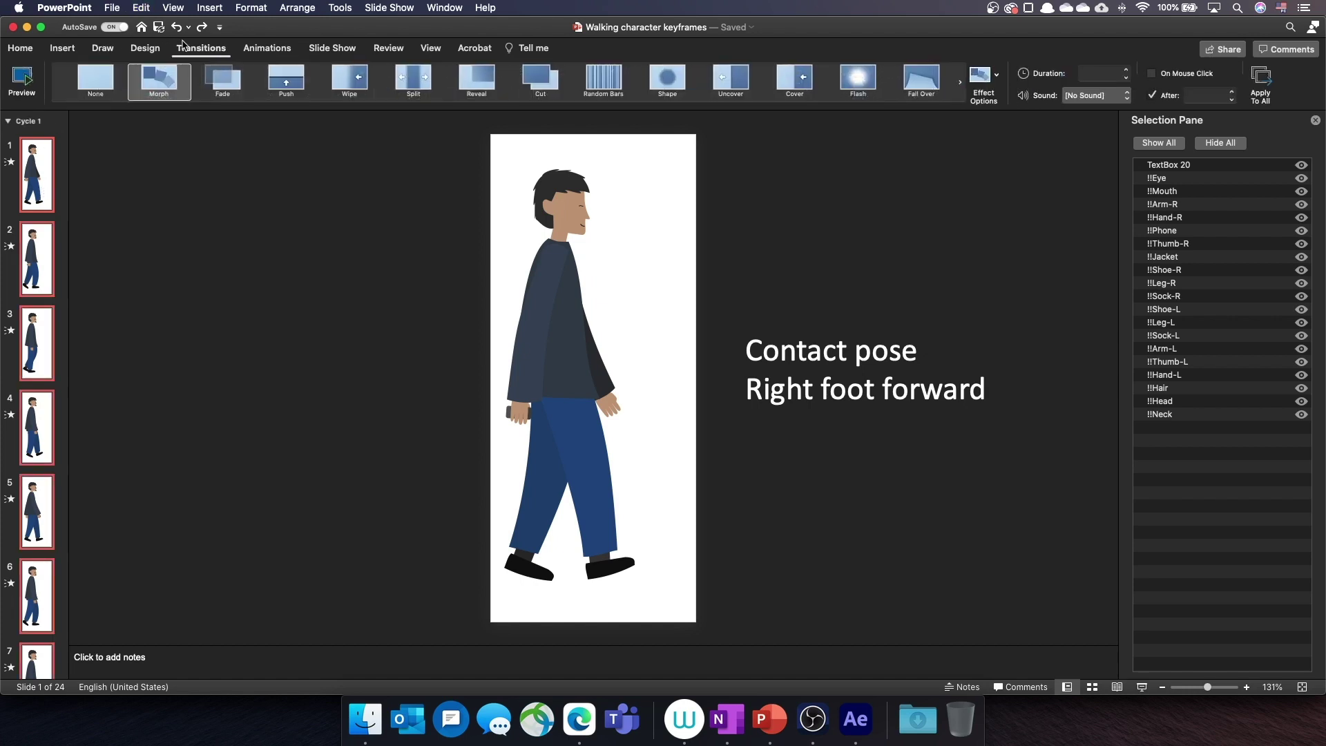
mouse_move(158, 80)
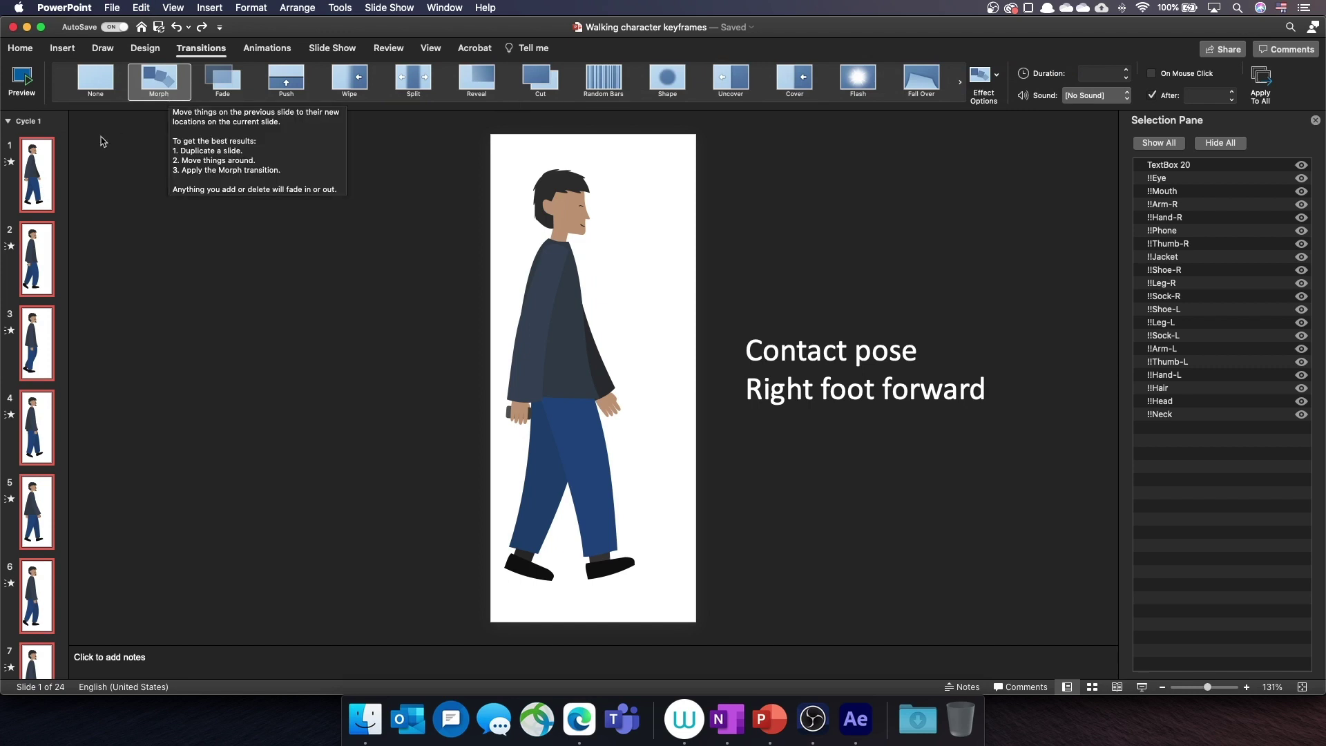
left_click(169, 96)
left_click(46, 170)
scroll(45, 184, "down", 10)
scroll(46, 187, "down", 7)
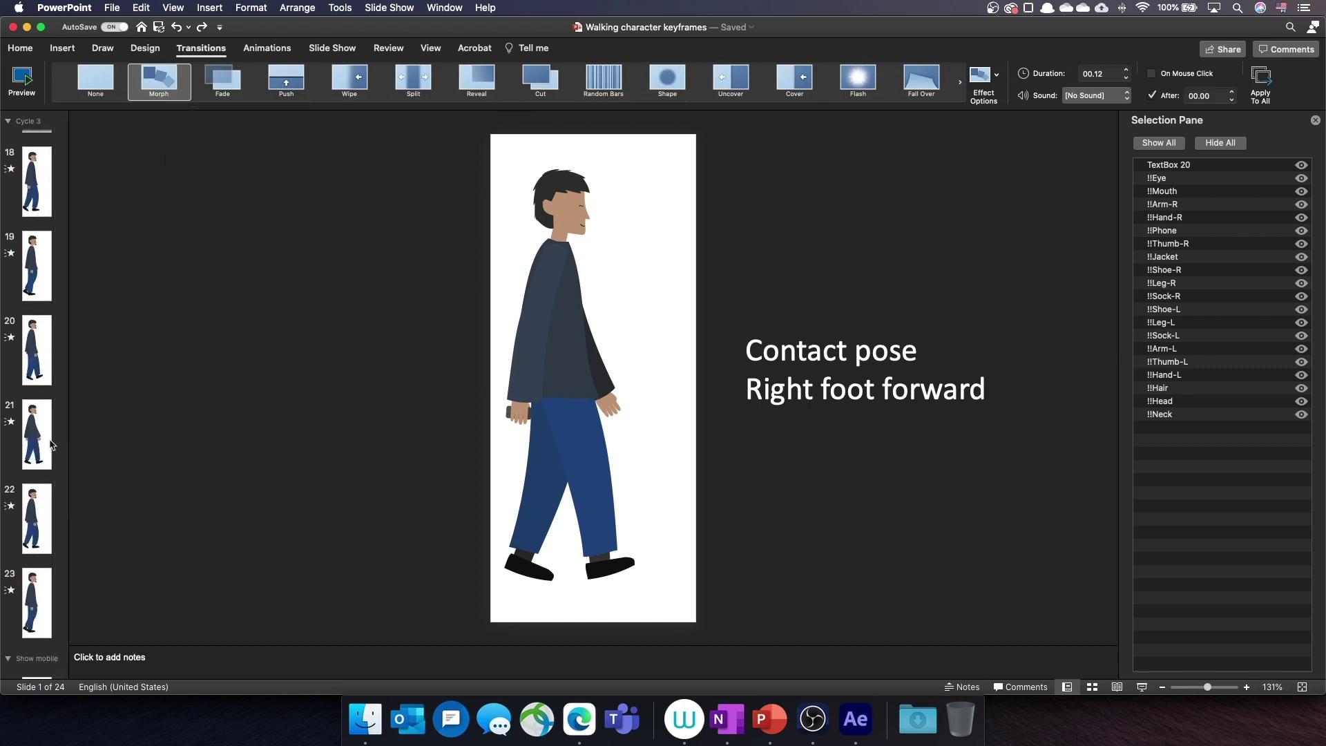
left_click(41, 525, "shift")
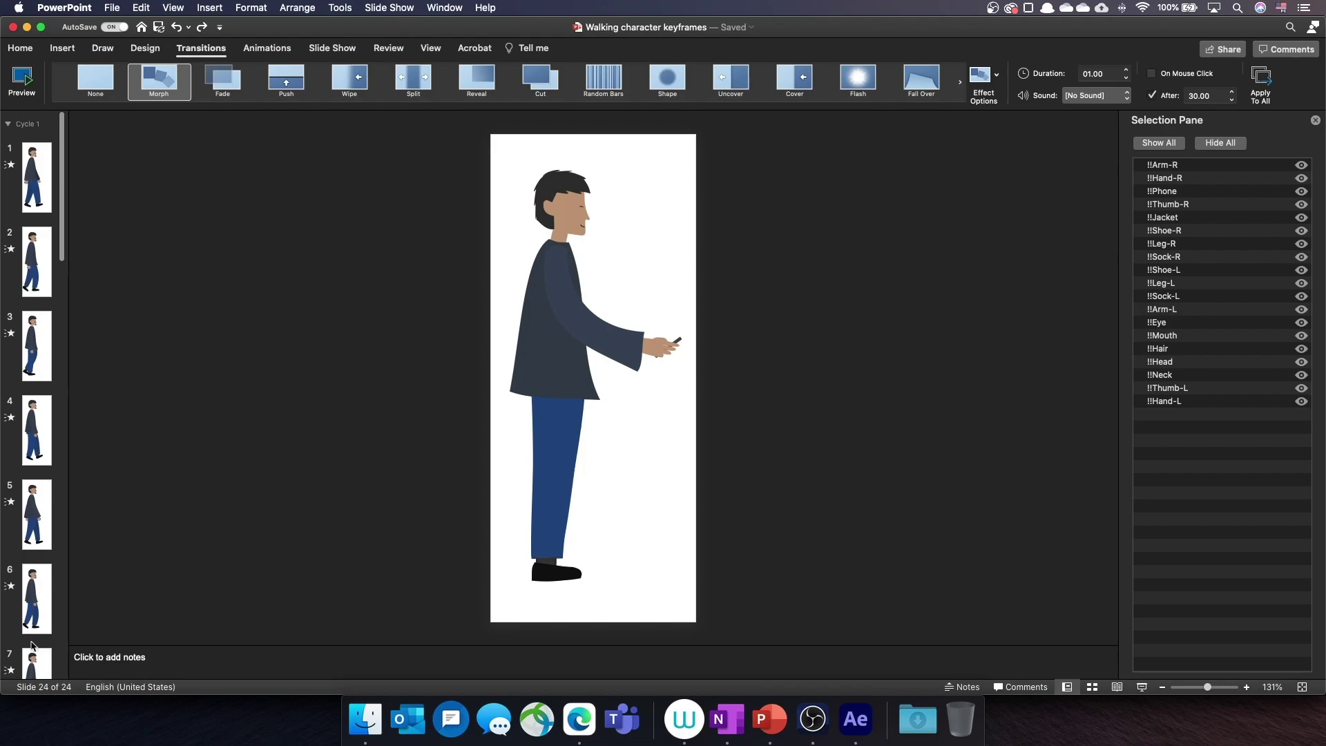
left_click(36, 176)
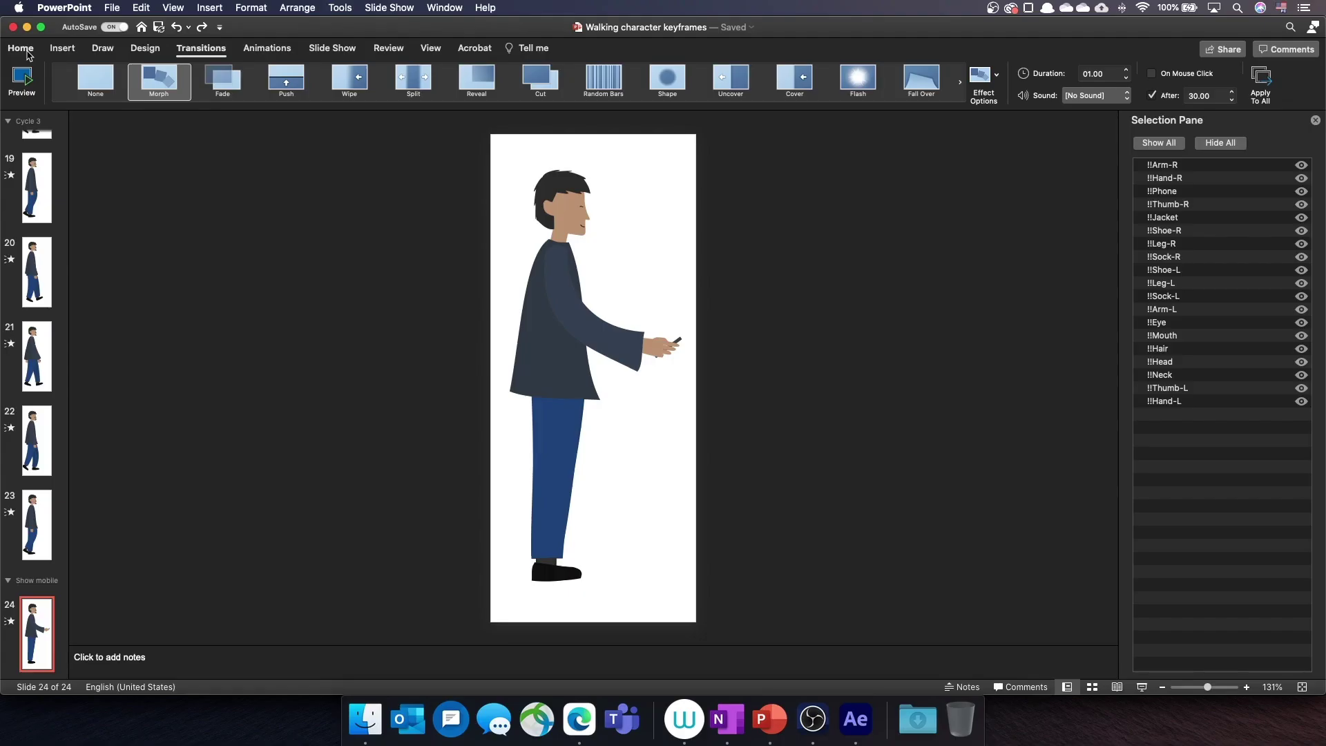
Export an Extra Large animated GIF with transparent background, then switch to Edge.
left_click(113, 7)
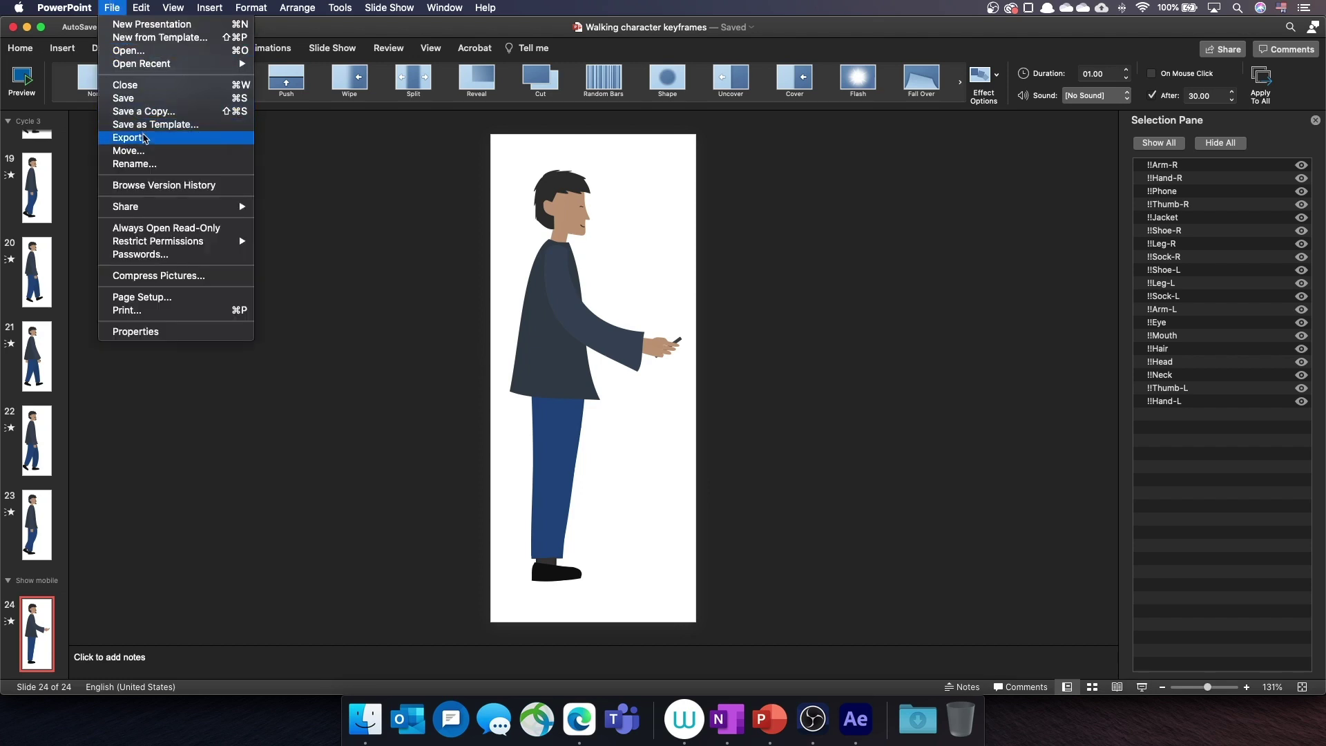
left_click(142, 138)
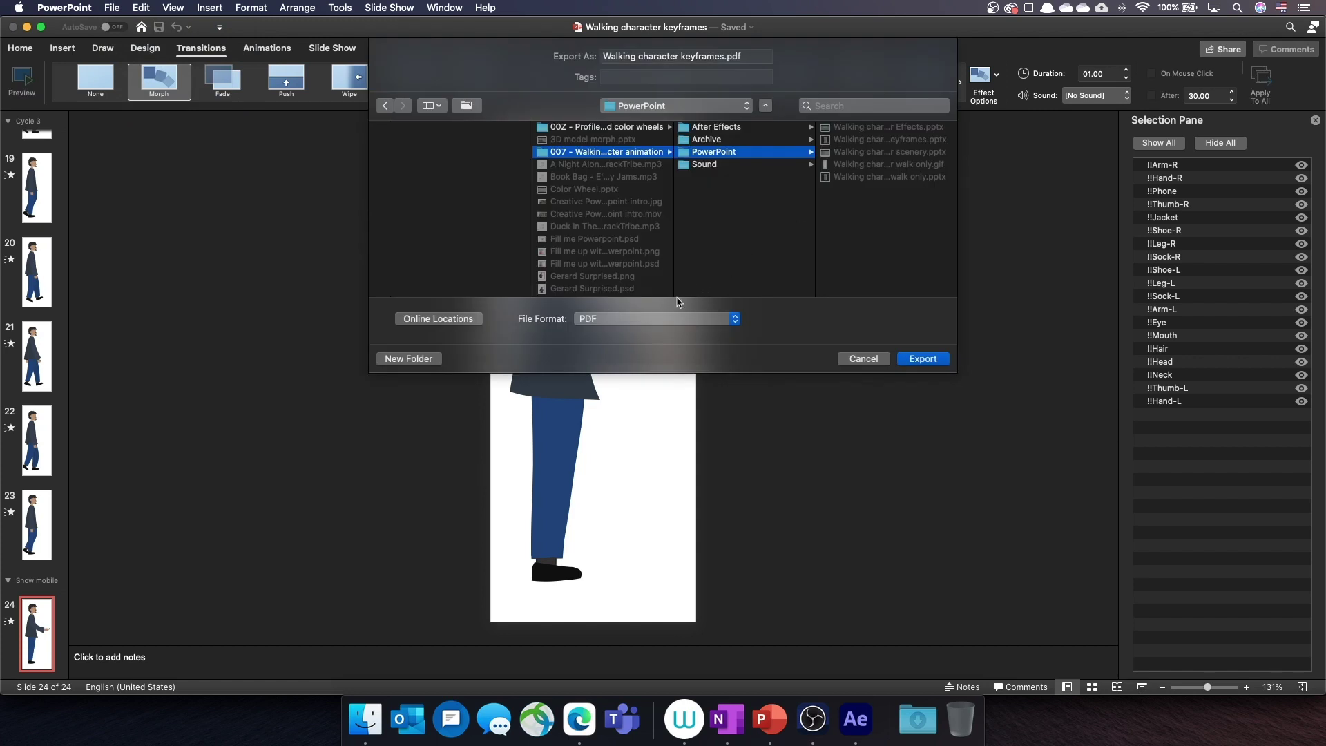
left_click(655, 323)
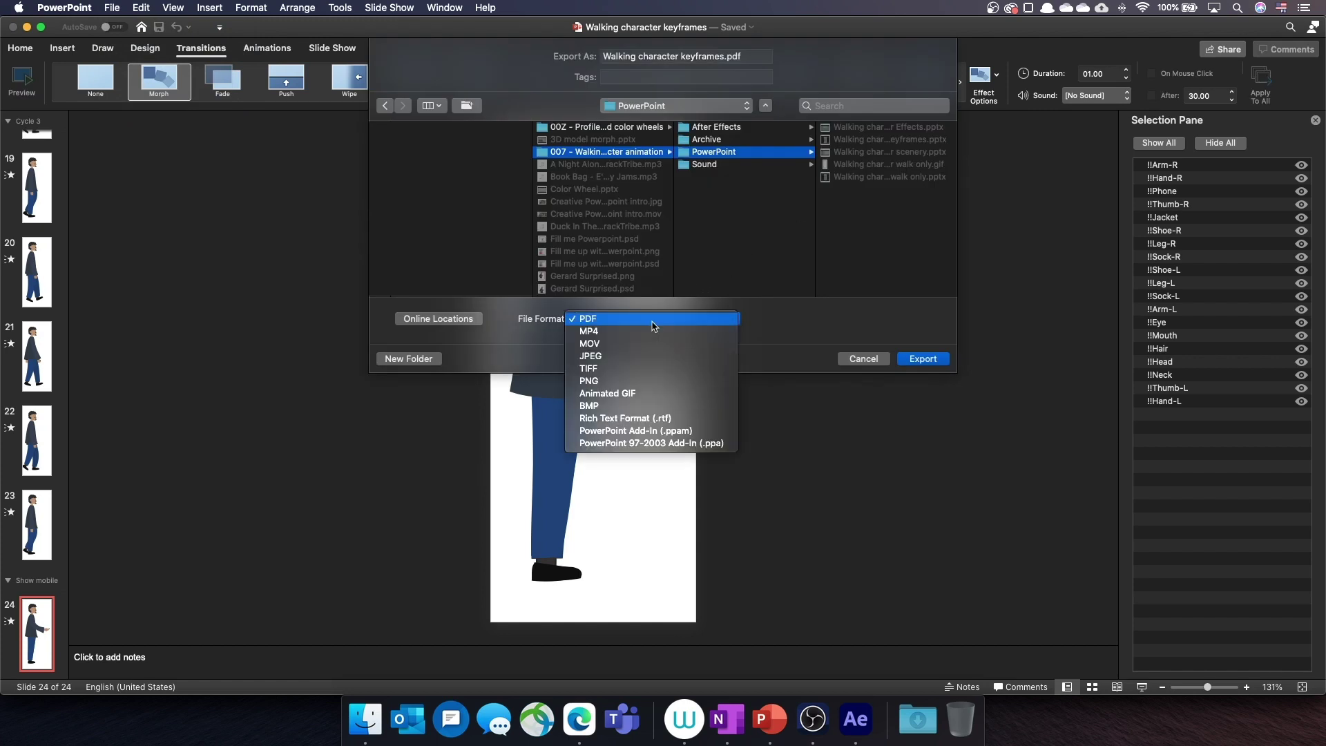
left_click(639, 395)
left_click(634, 239)
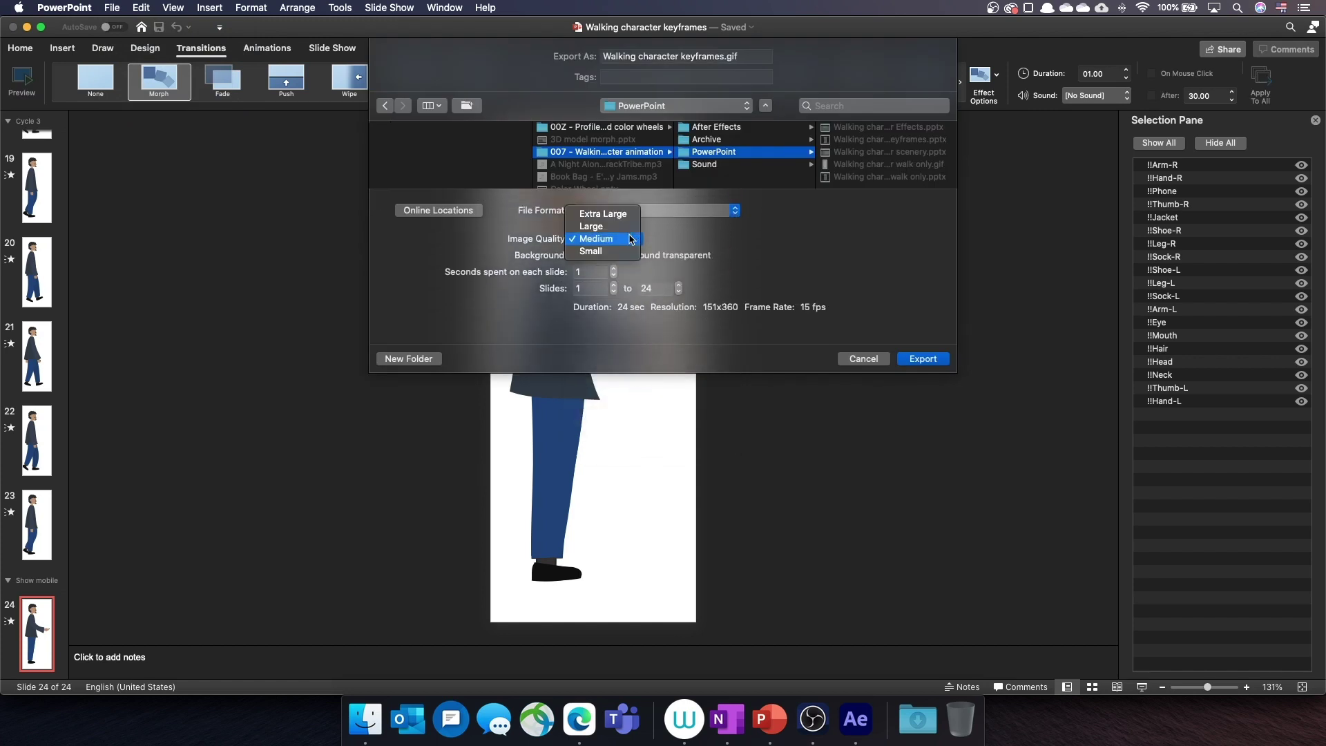
left_click(620, 216)
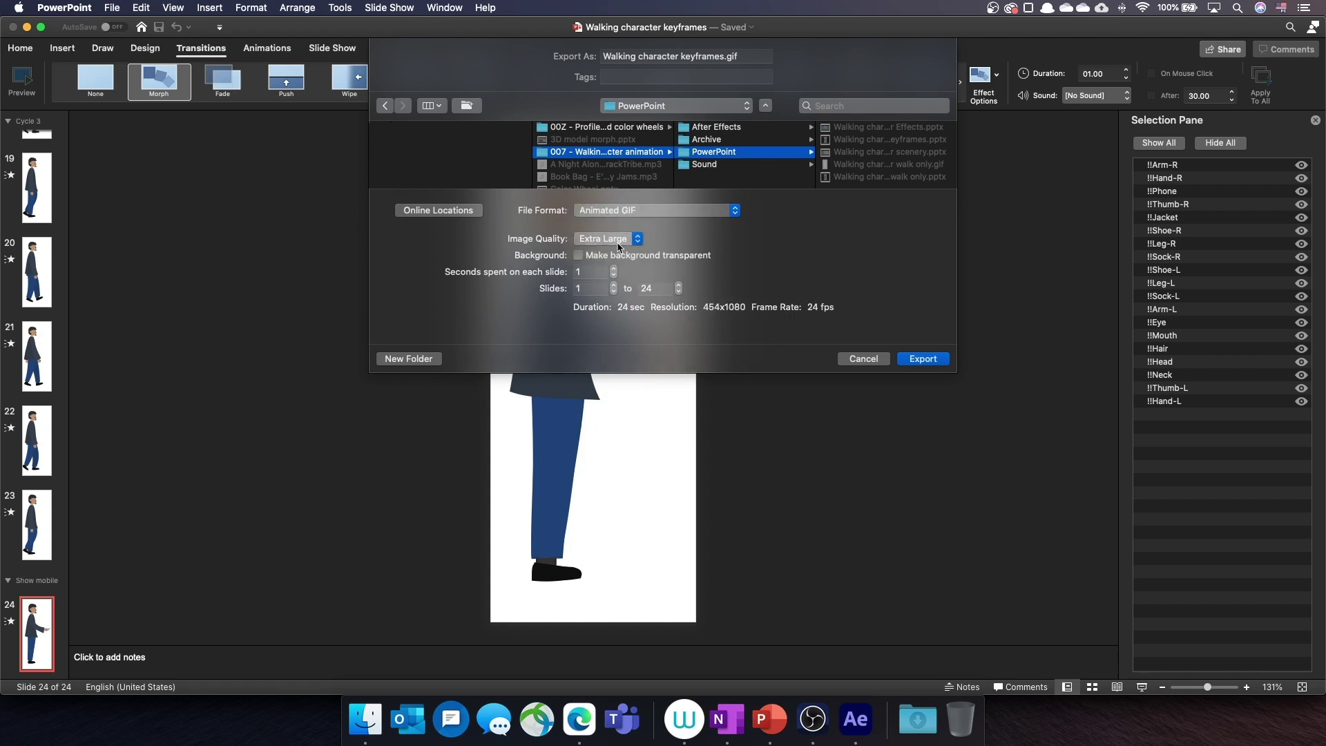
left_click(617, 256)
left_click(928, 361)
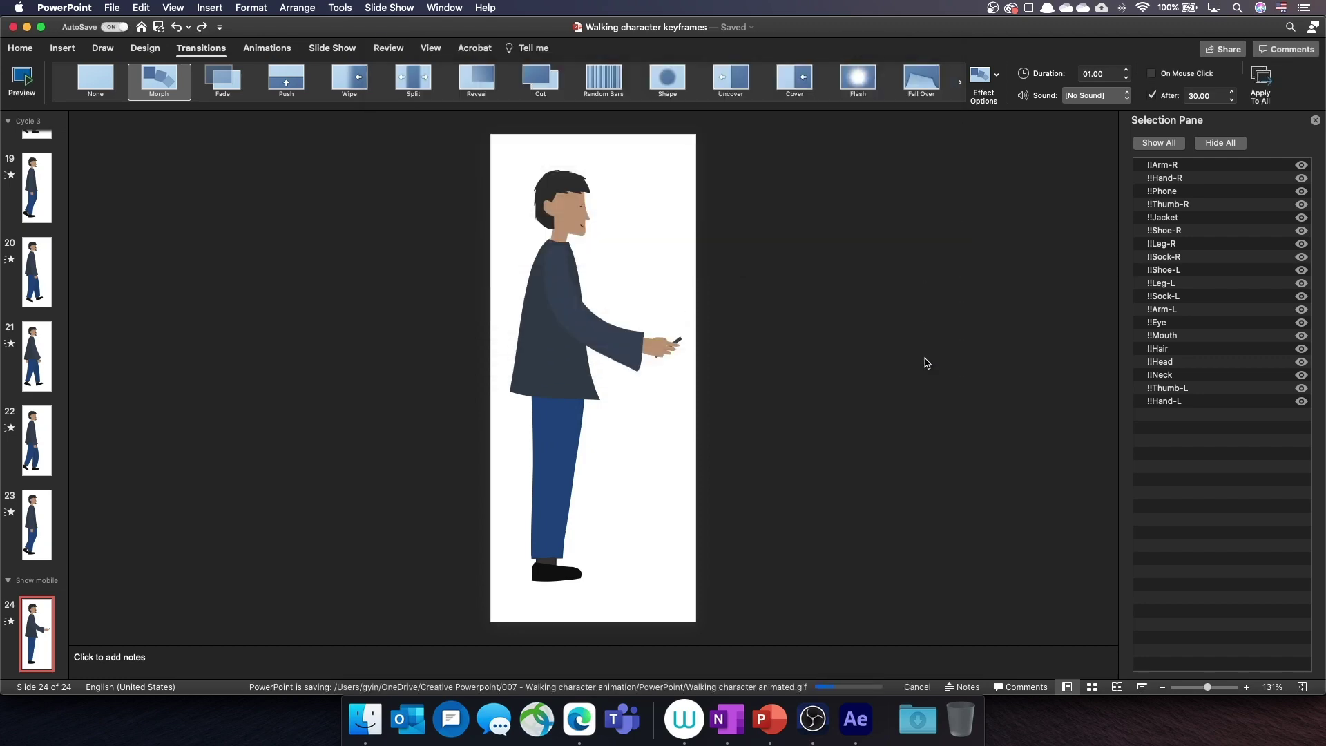
key("super+Tab")
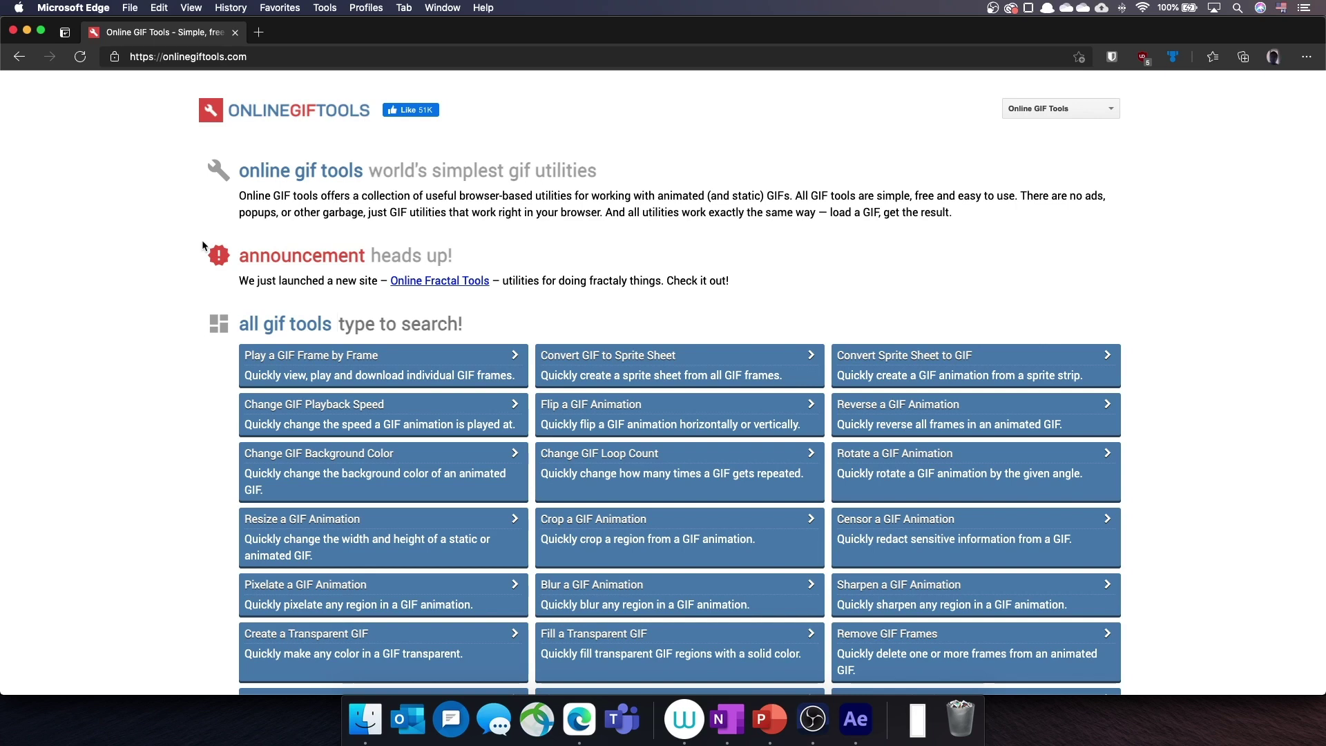
Open Change GIF Playback Speed and import Walking character animated.gif.
left_click(347, 410)
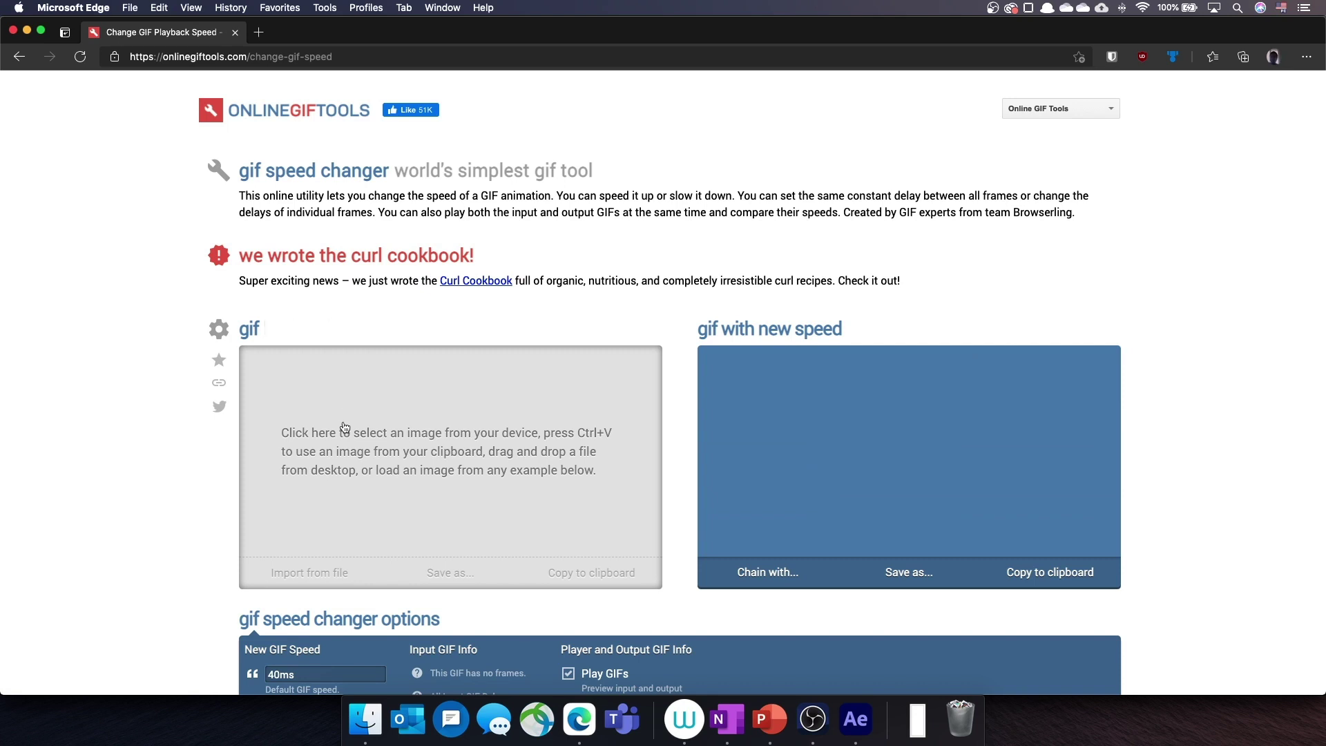
left_click(312, 570)
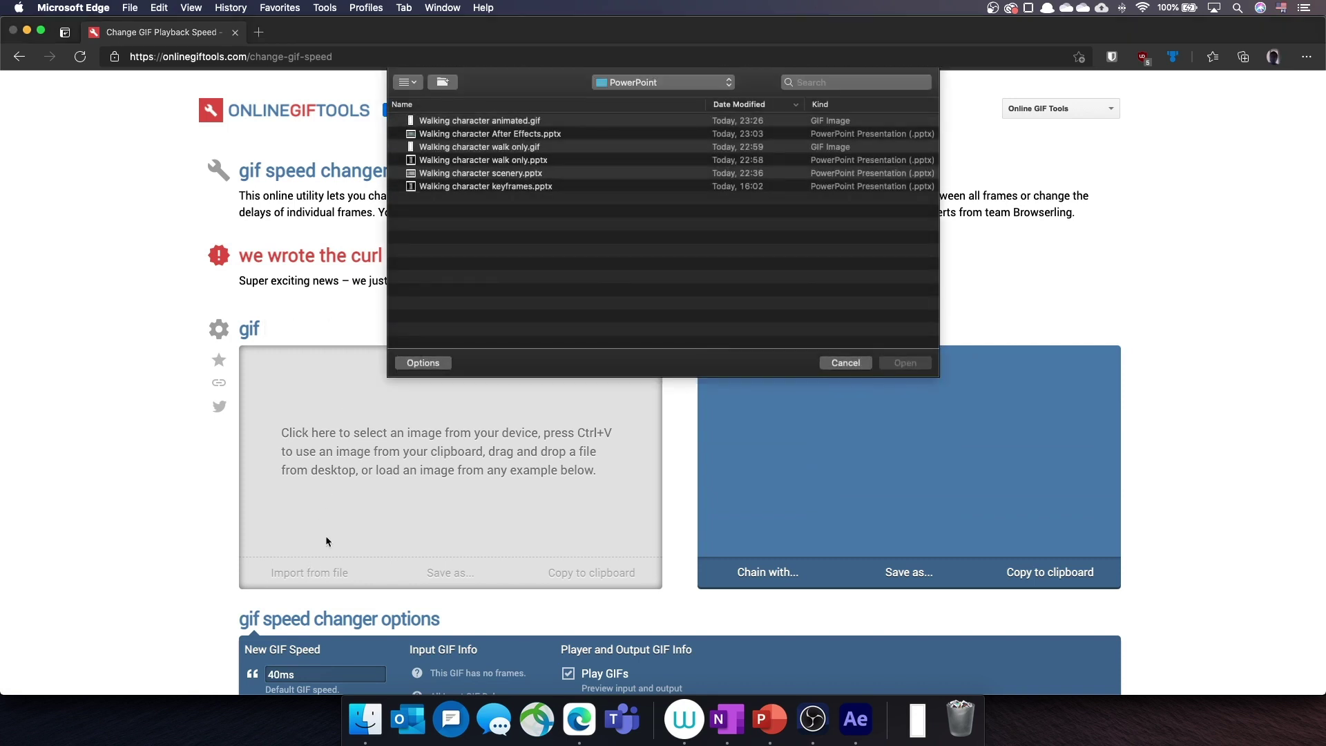
double_click(503, 123)
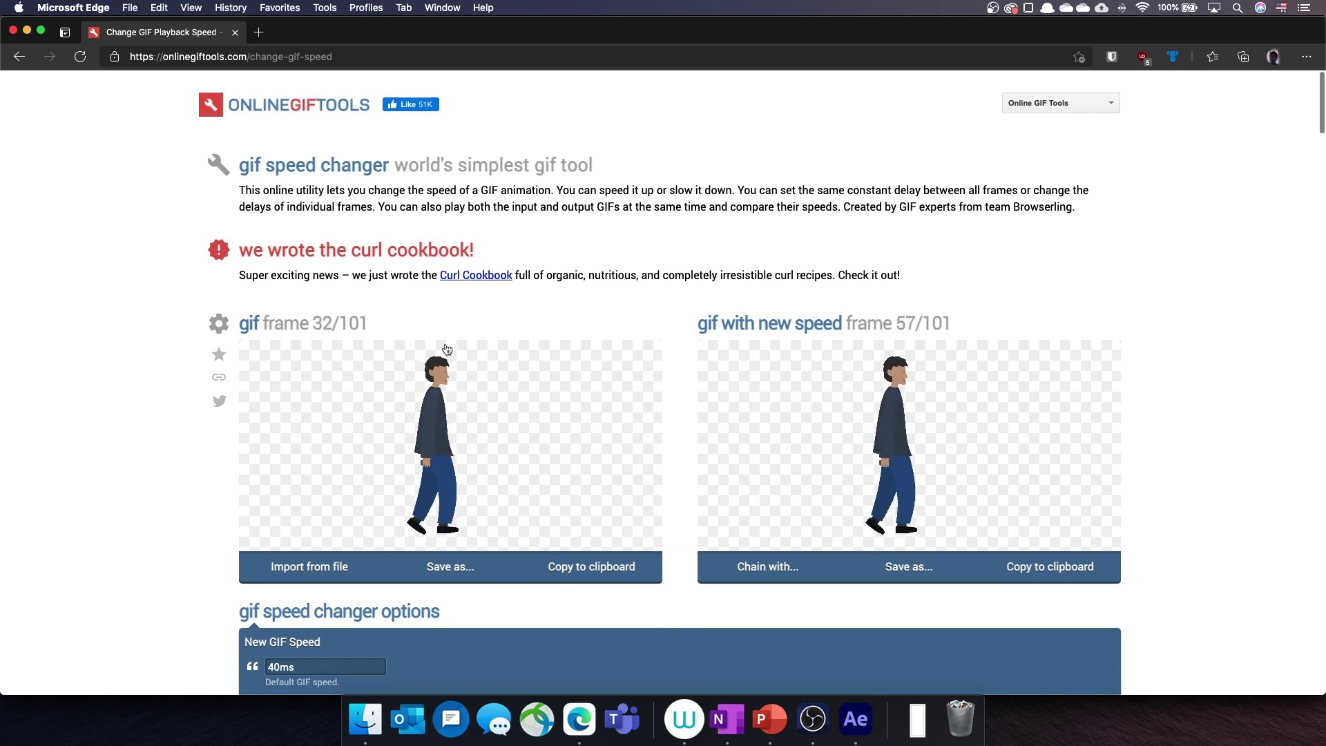
scroll(445, 342, "down", 3)
Select the New GIF Speed value so it can be replaced with 40 ms.
double_click(290, 550)
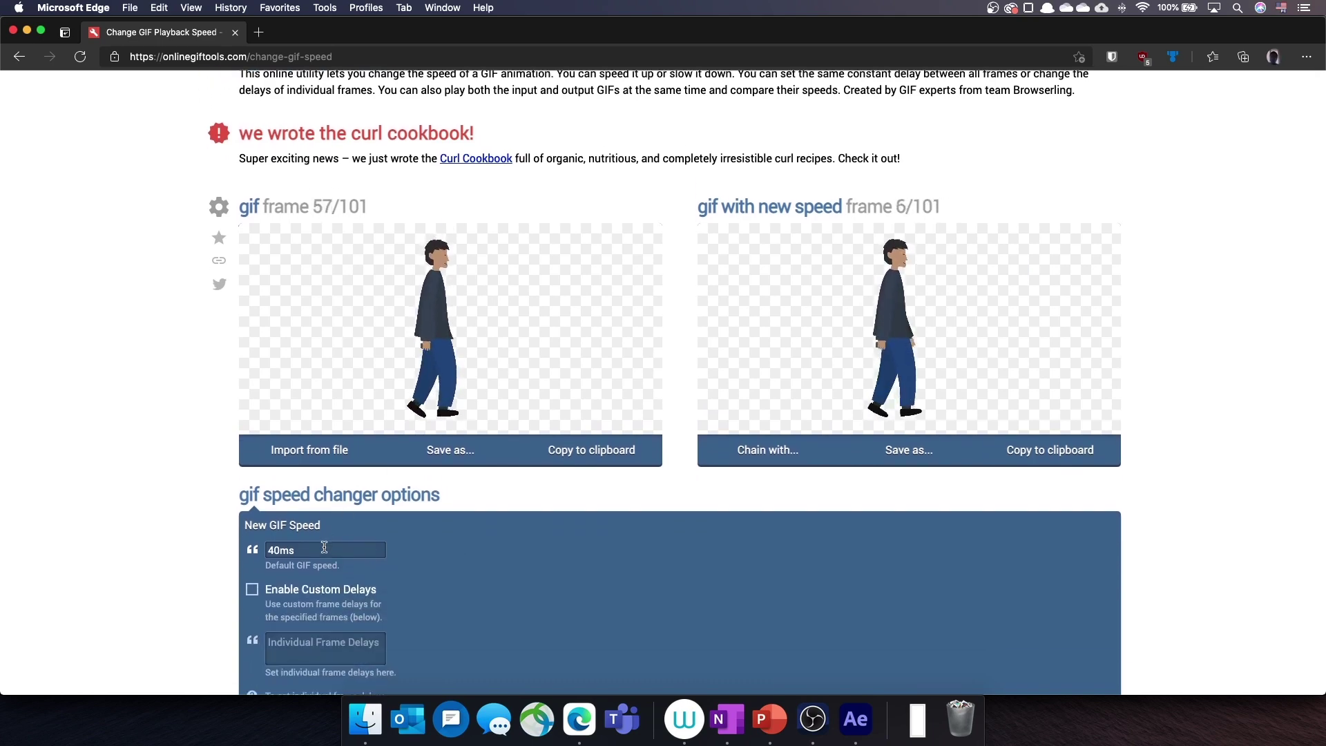
type("40")
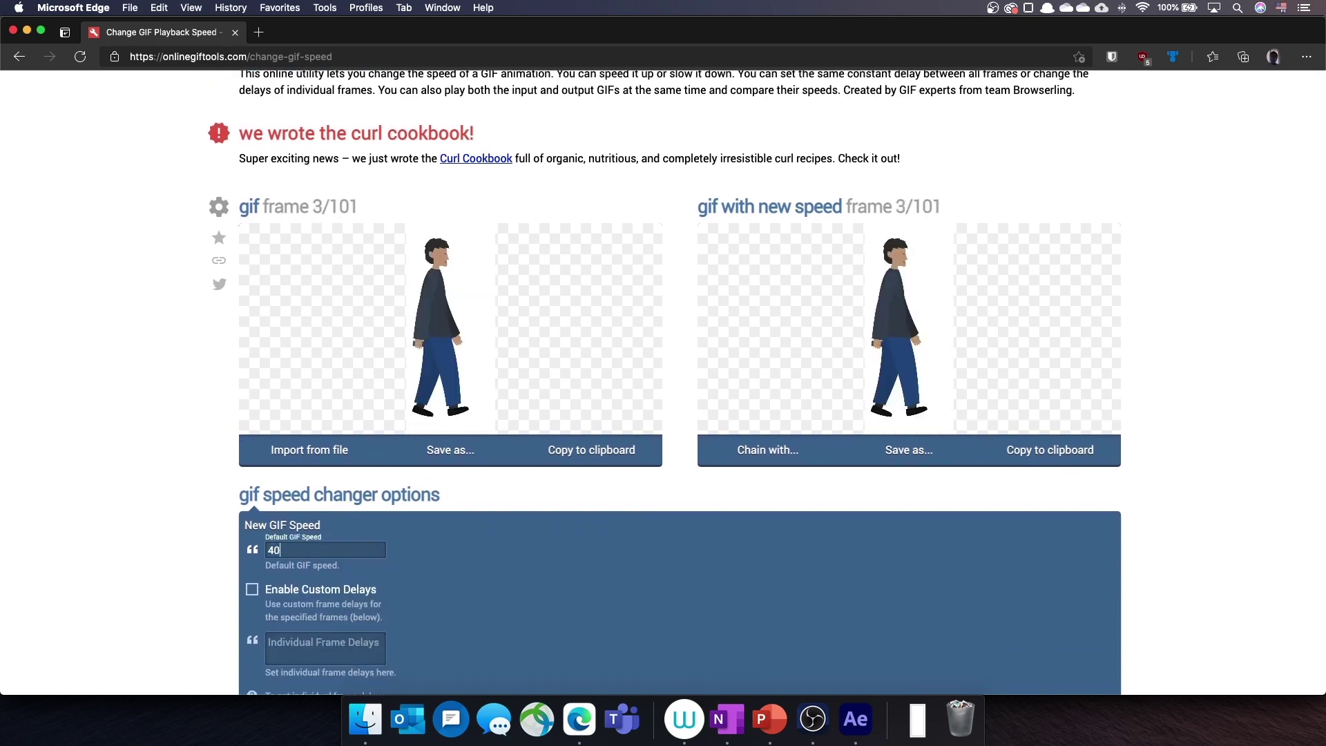
type("ms")
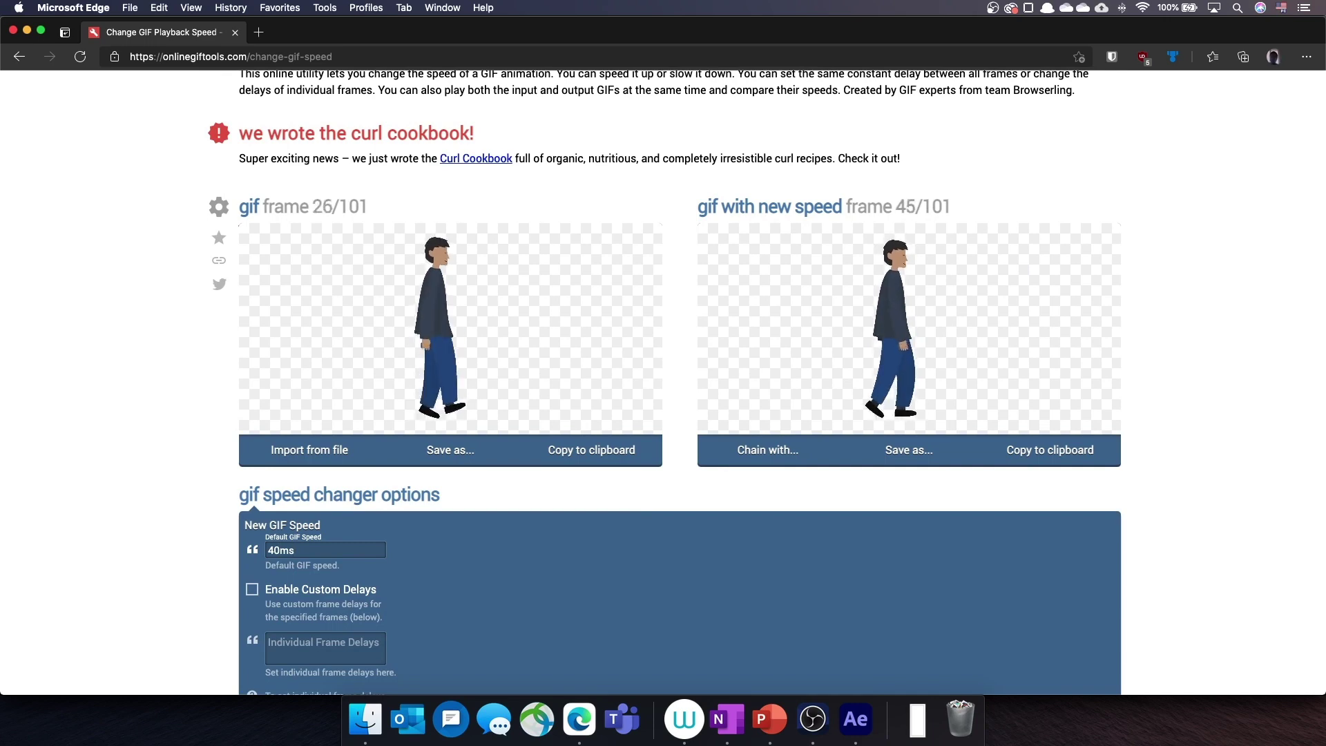
scroll(663, 384, "down", 1)
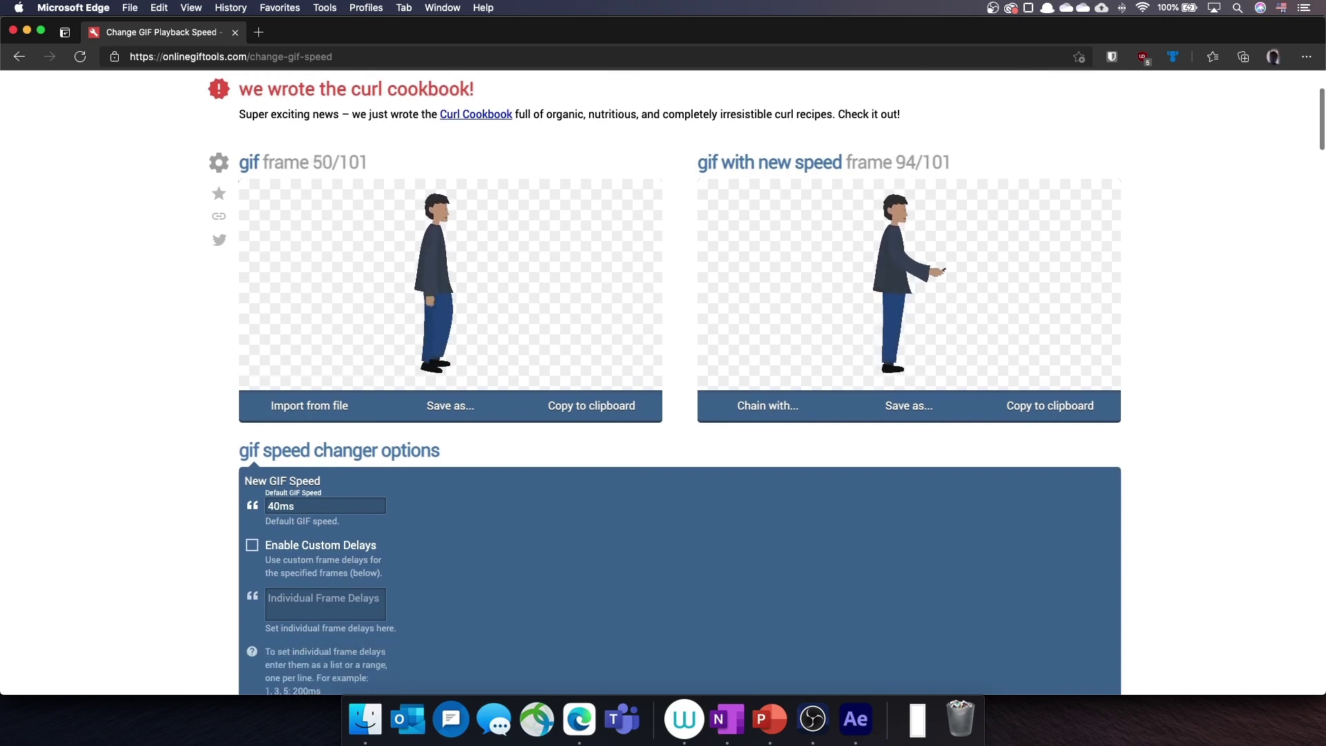
scroll(663, 384, "down", 1)
scroll(663, 384, "down", 1)
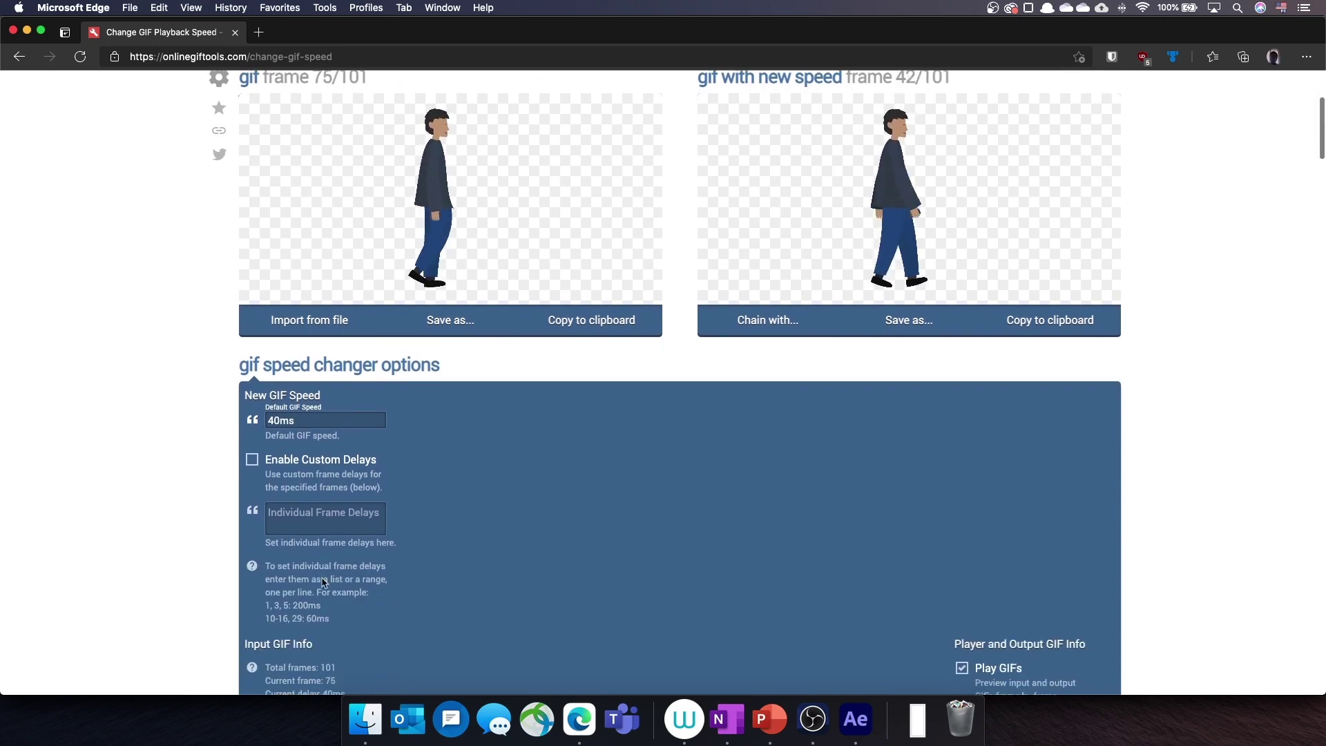
scroll(435, 613, "down", 1)
scroll(425, 616, "down", 2)
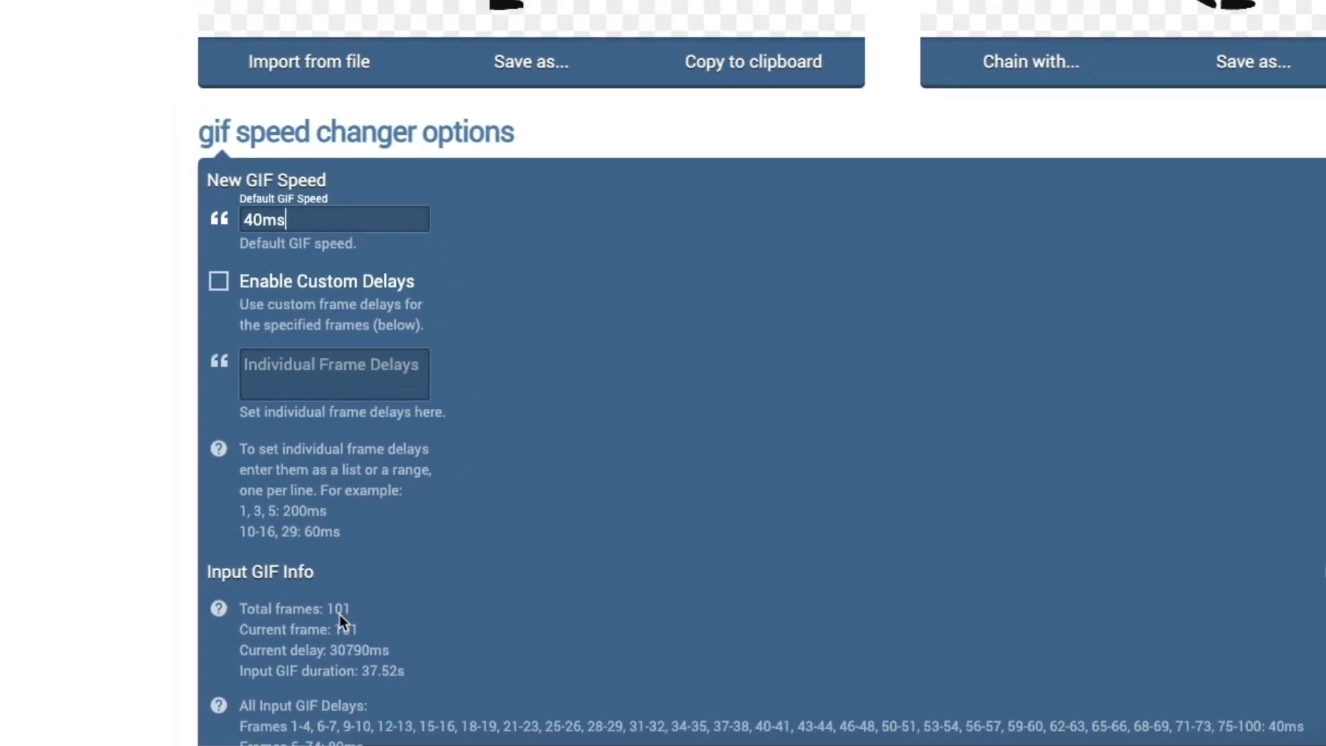
Give frame 101 a 60000 ms delay and download the retimed GIF.
left_click(252, 399)
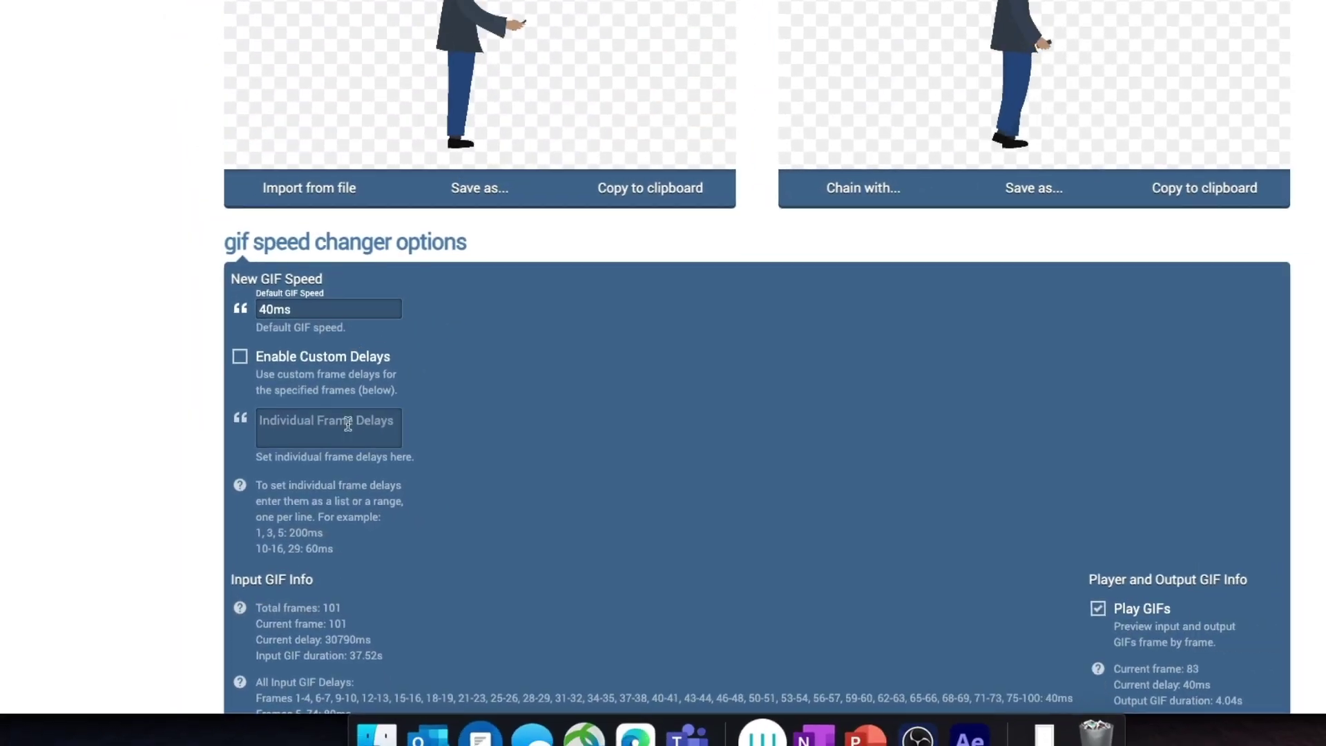
left_click(323, 456)
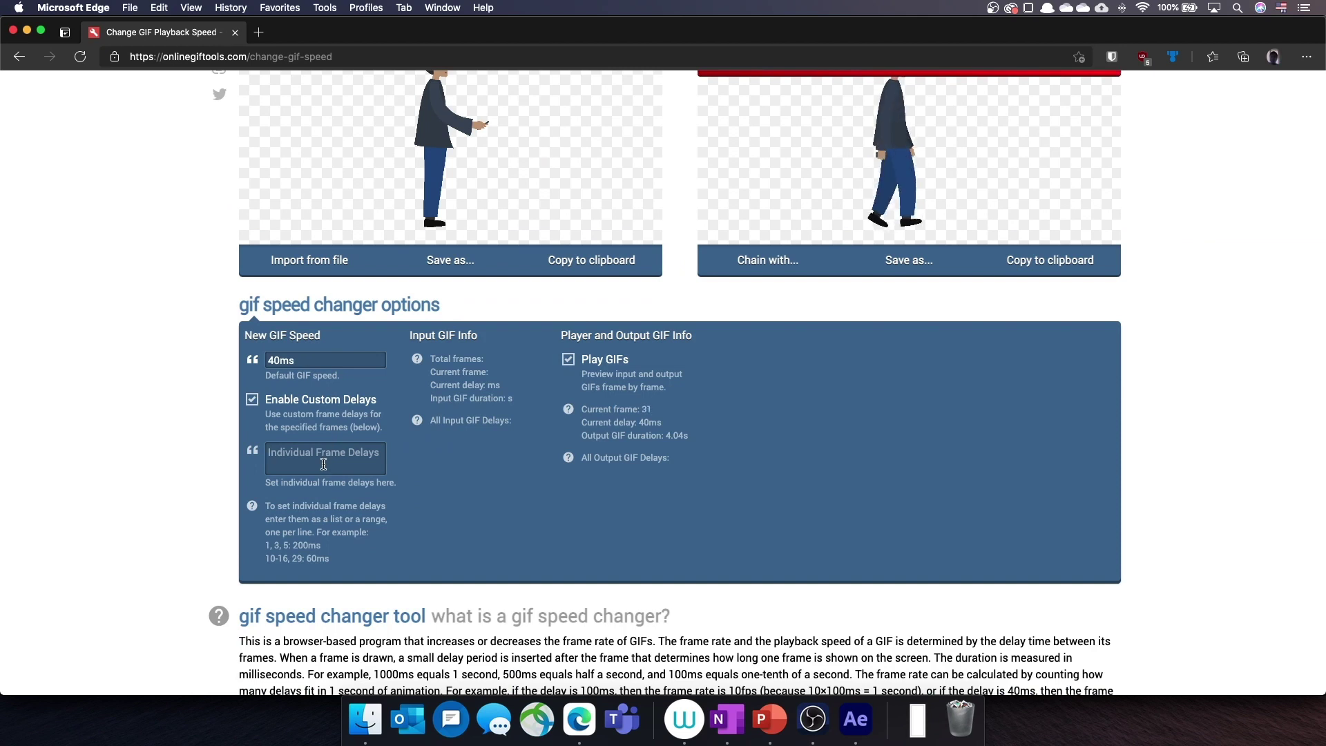
type("101:")
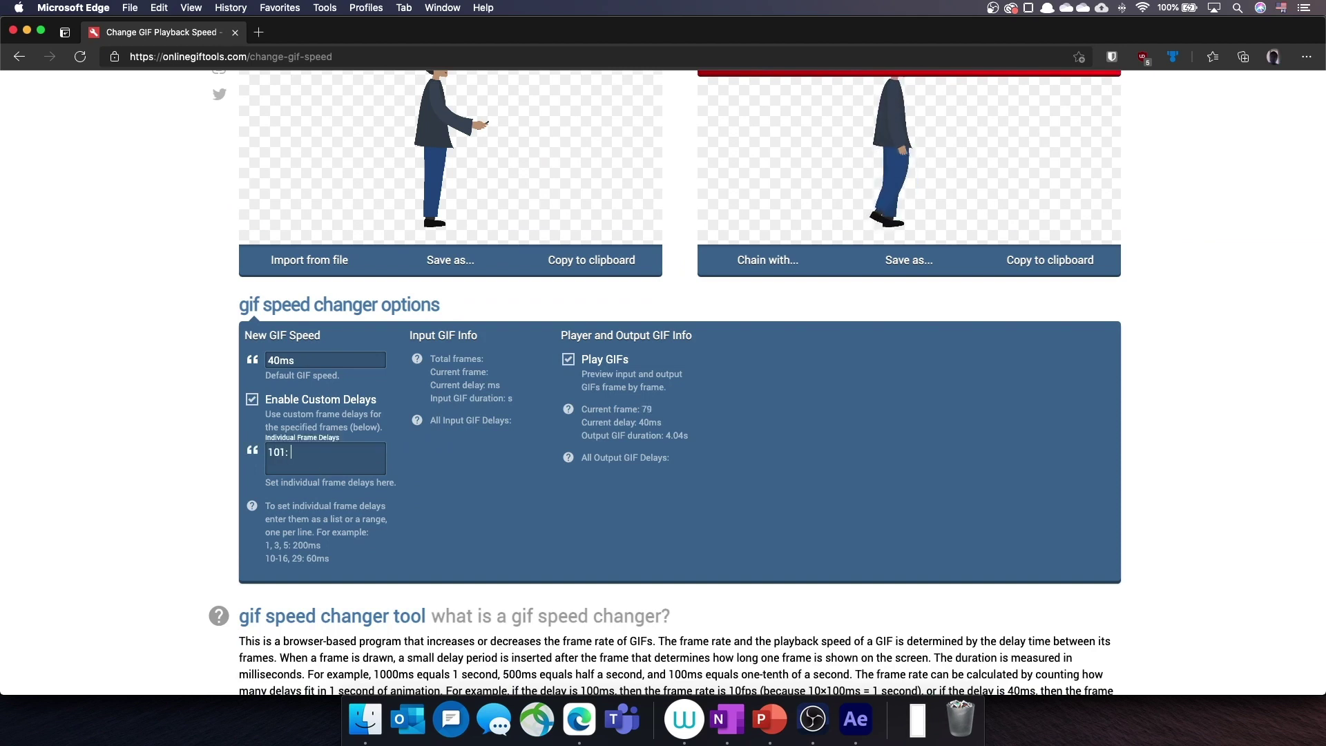
type(" 60000ms")
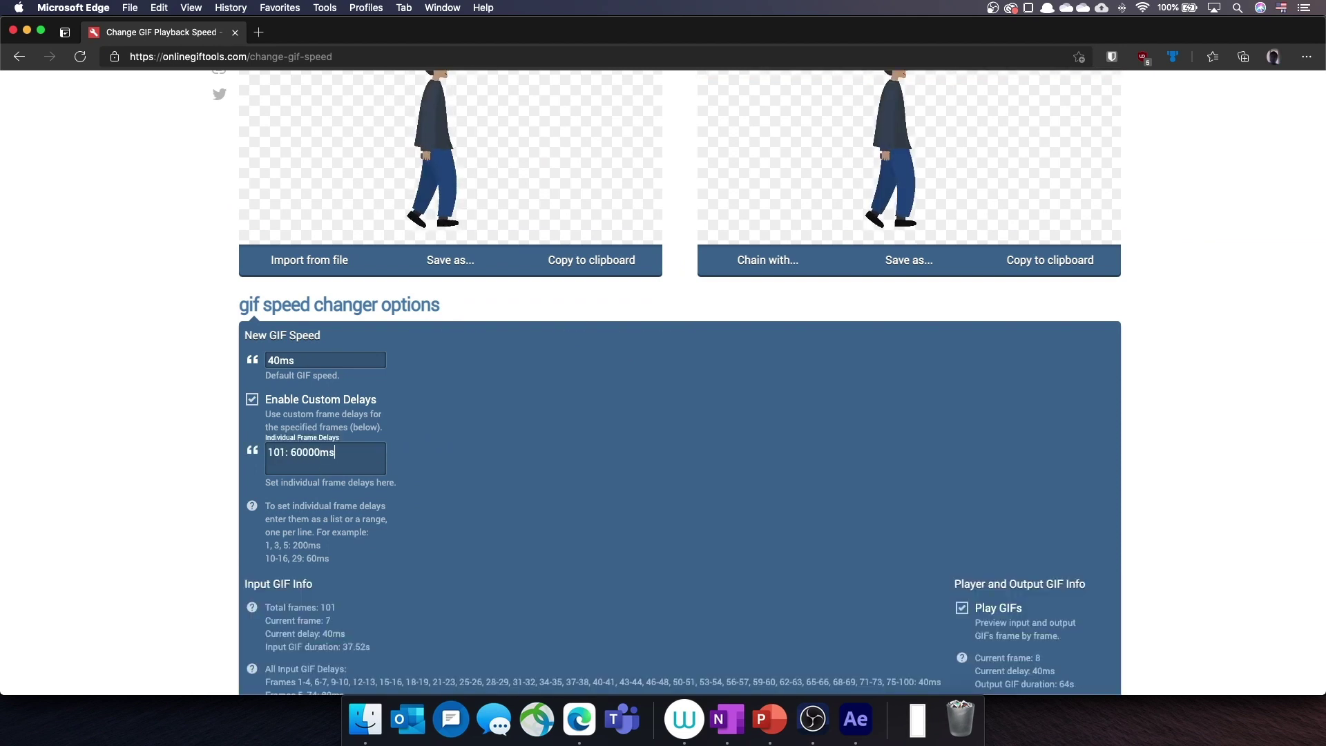
scroll(491, 481, "up", 2)
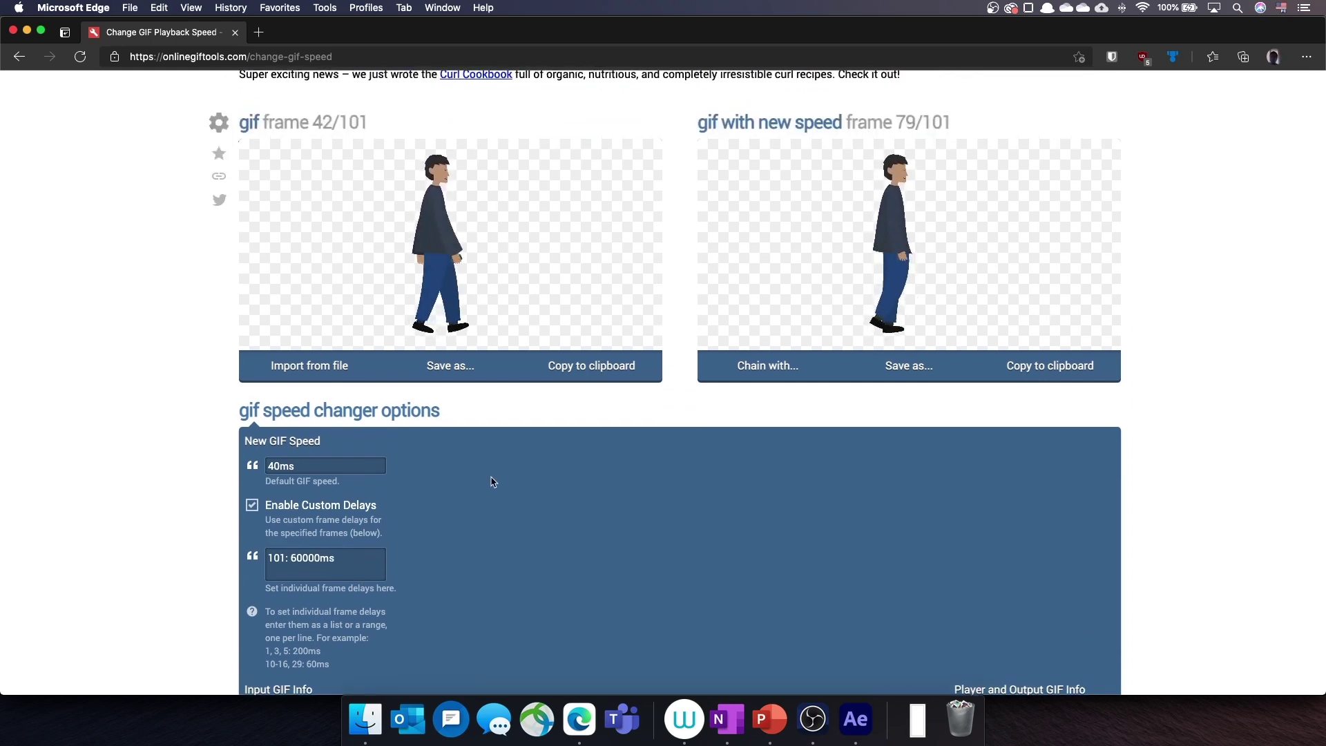
left_click(922, 364)
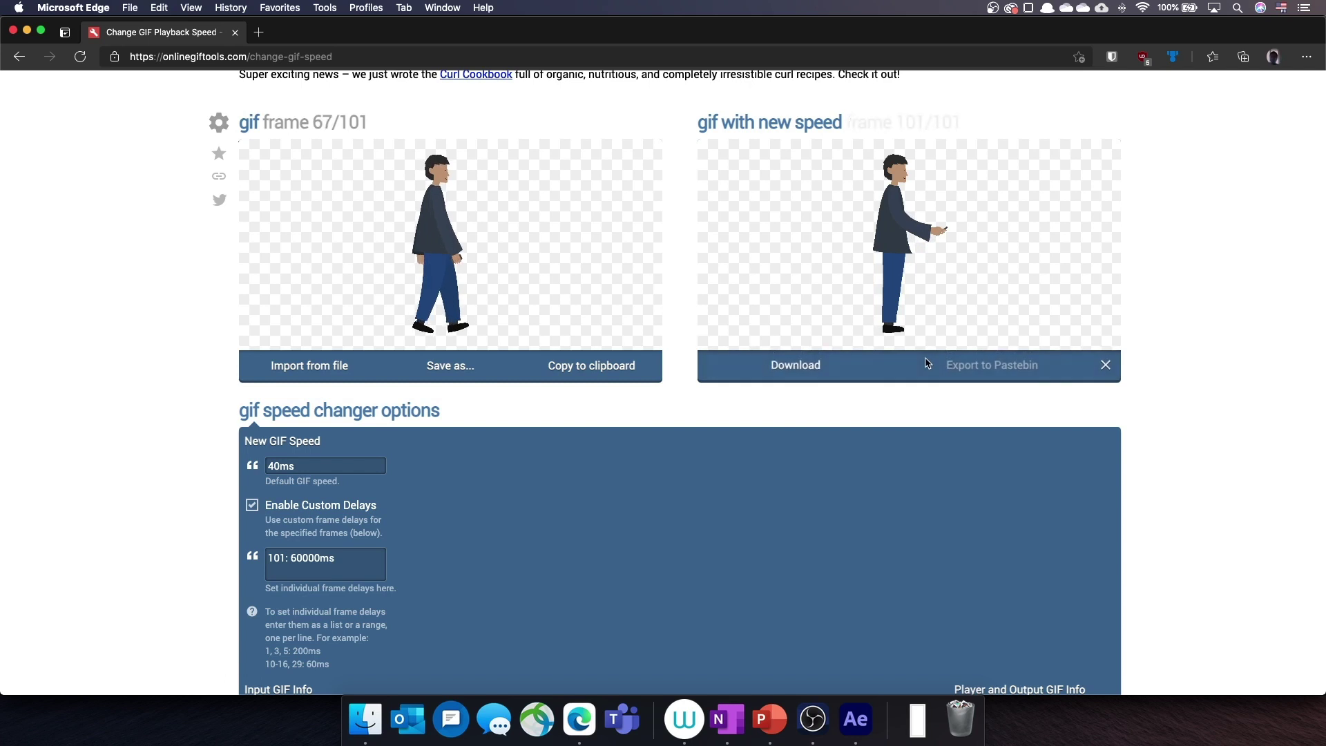
left_click(826, 368)
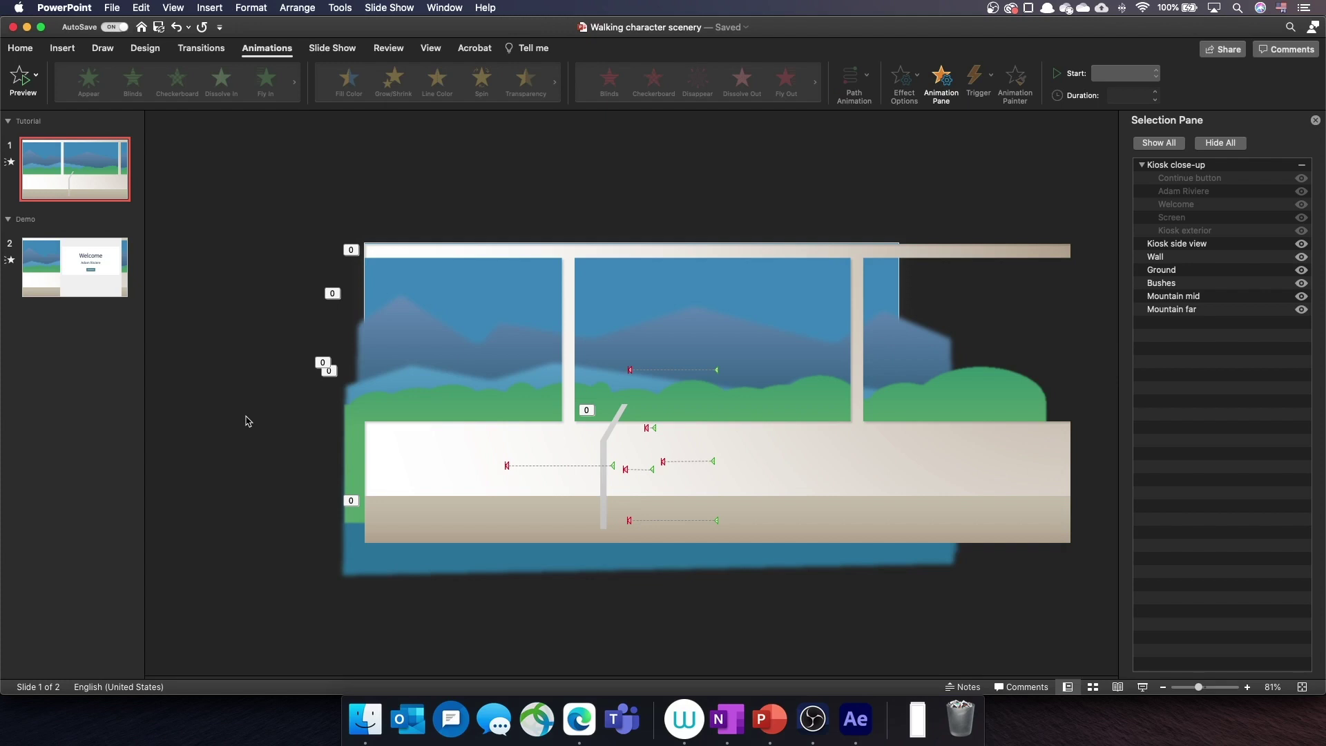
Select the kiosk, Wall and Bushes shapes on the scenery slide.
left_click(607, 439)
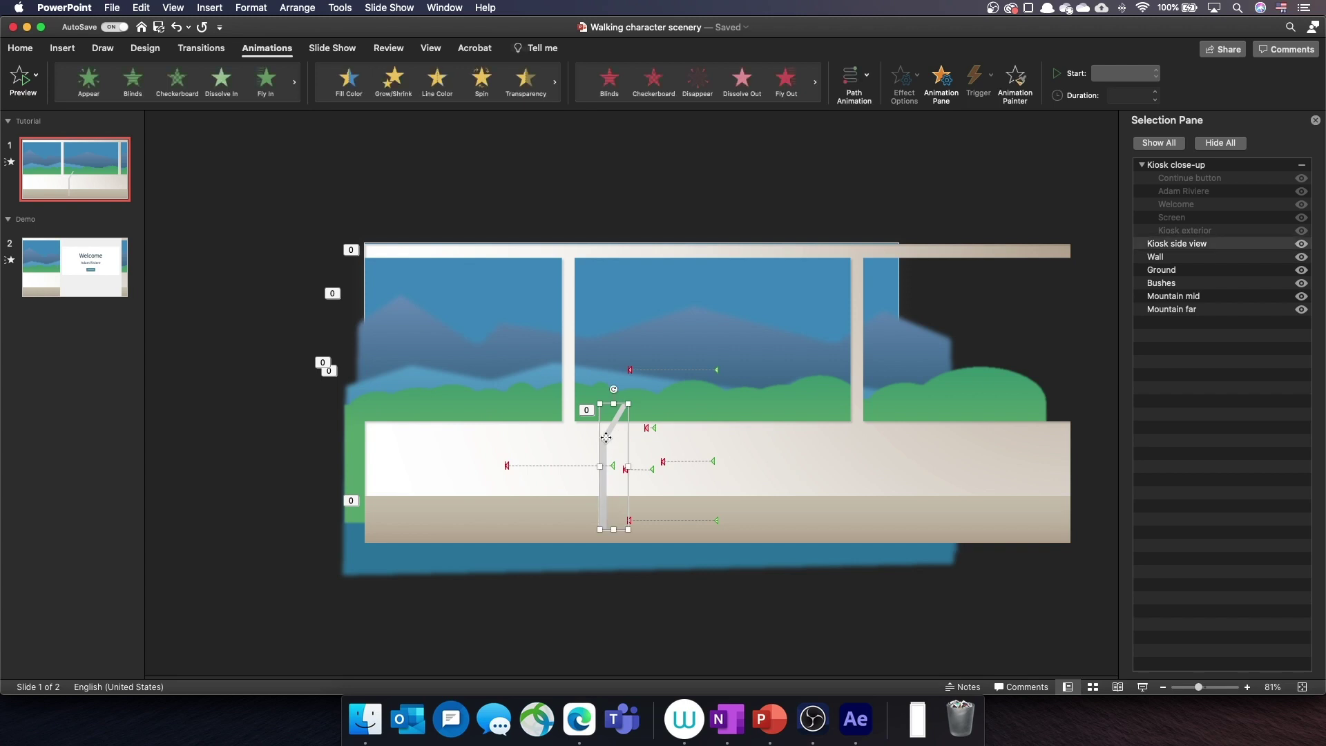
left_click(545, 451)
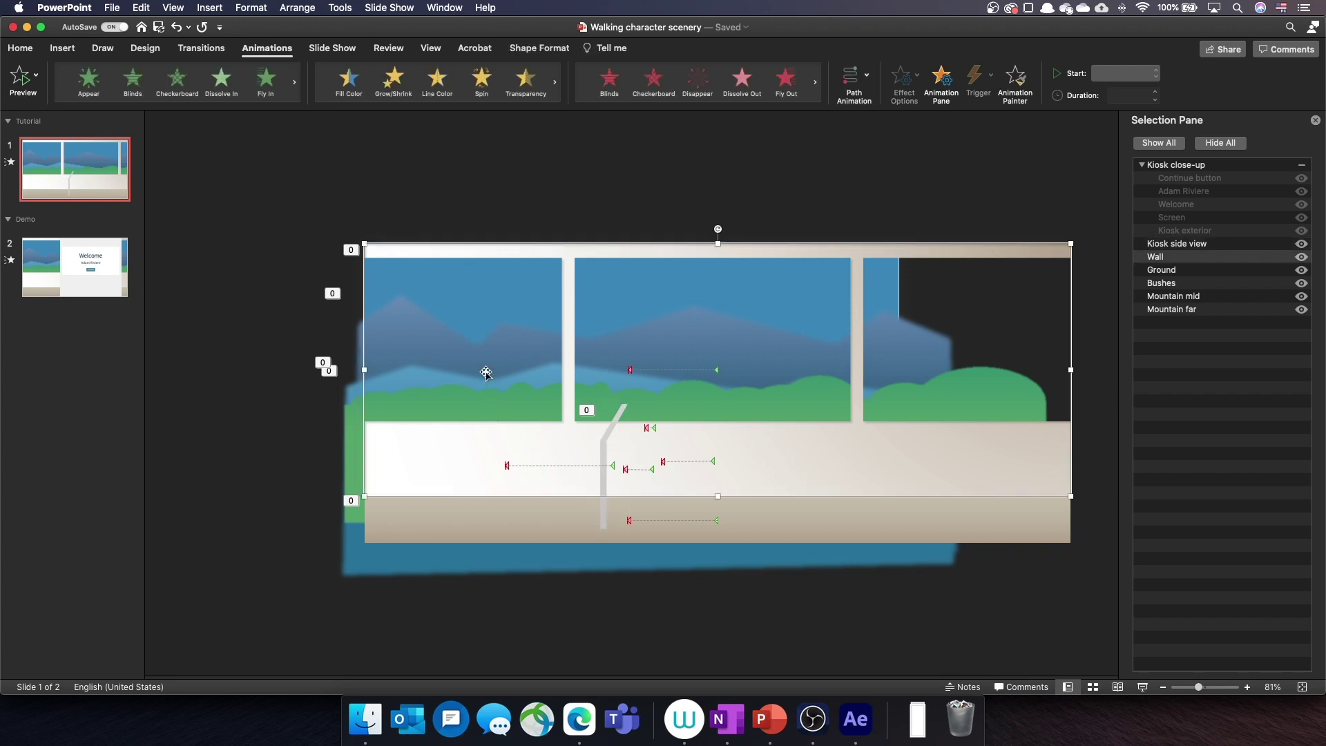
left_click(308, 459)
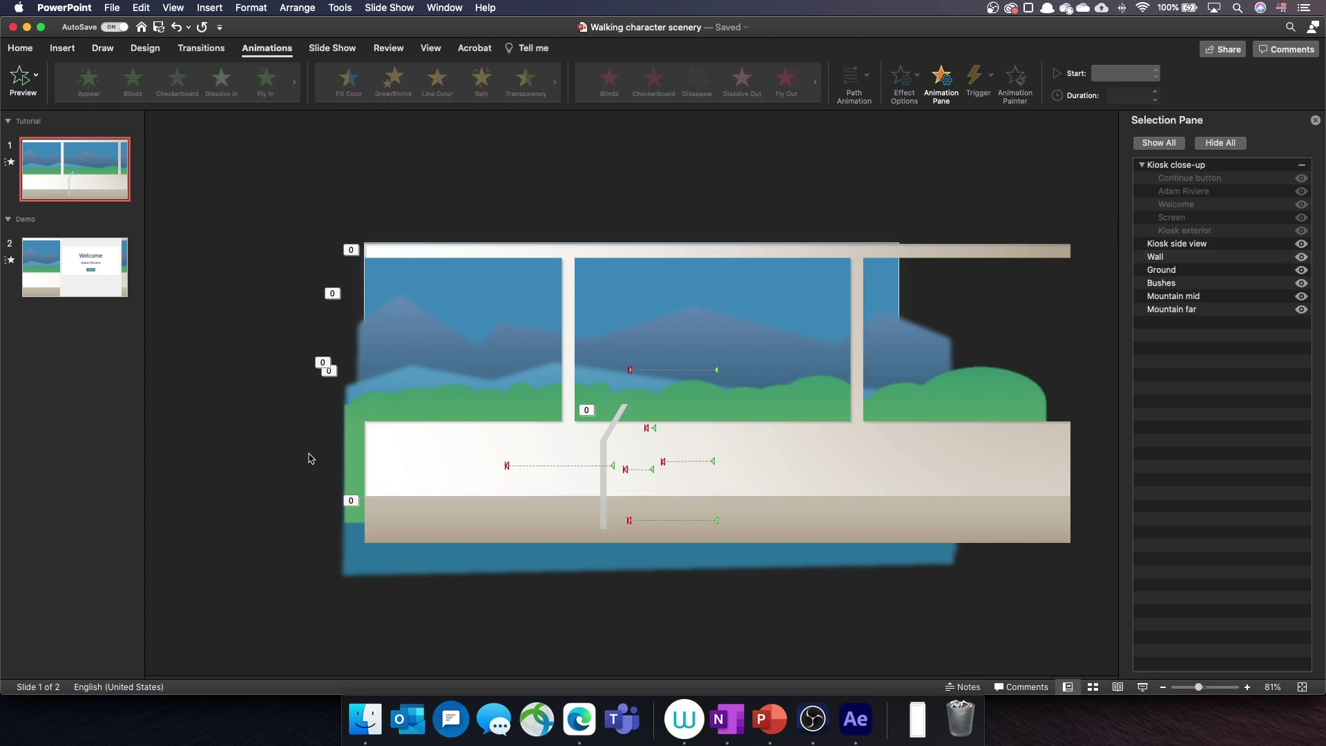
left_click(342, 452)
left_click(699, 463)
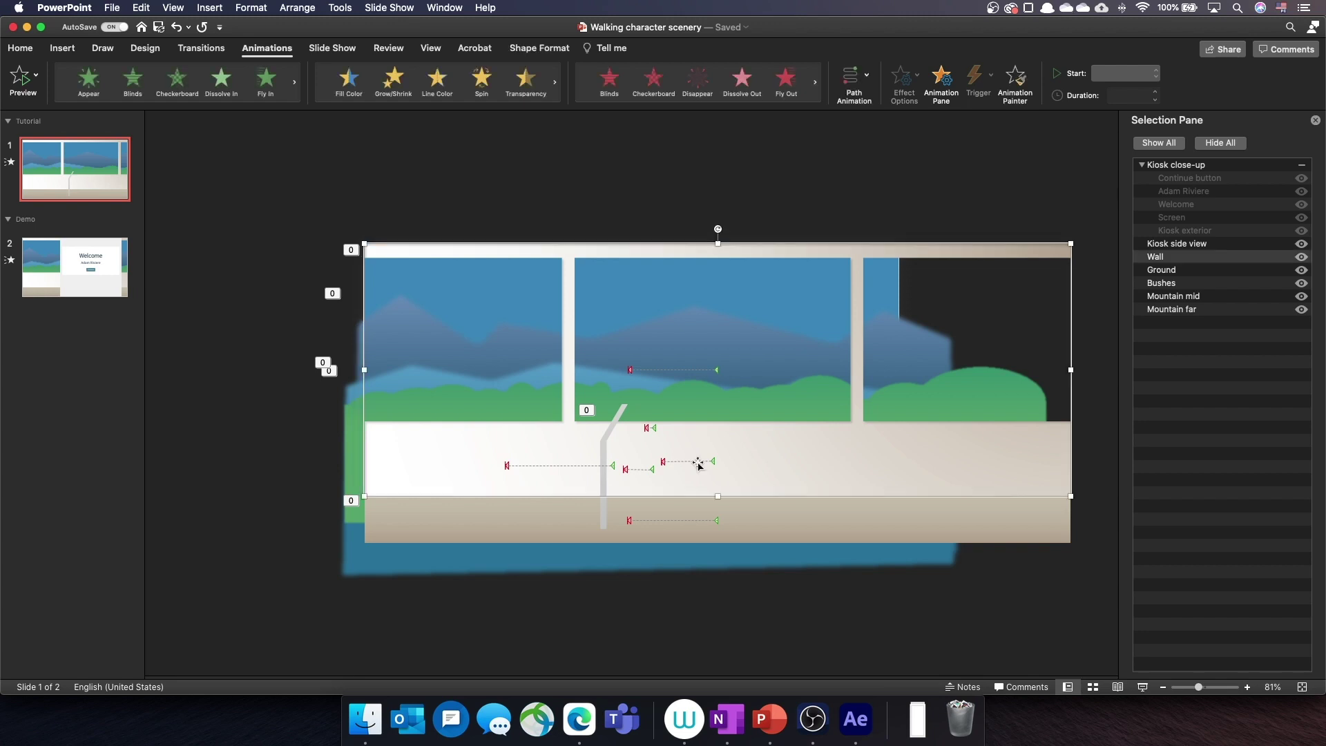
Unhide the Kiosk close-up group and show its Appear animation timing.
left_click(1301, 170)
left_click(940, 83)
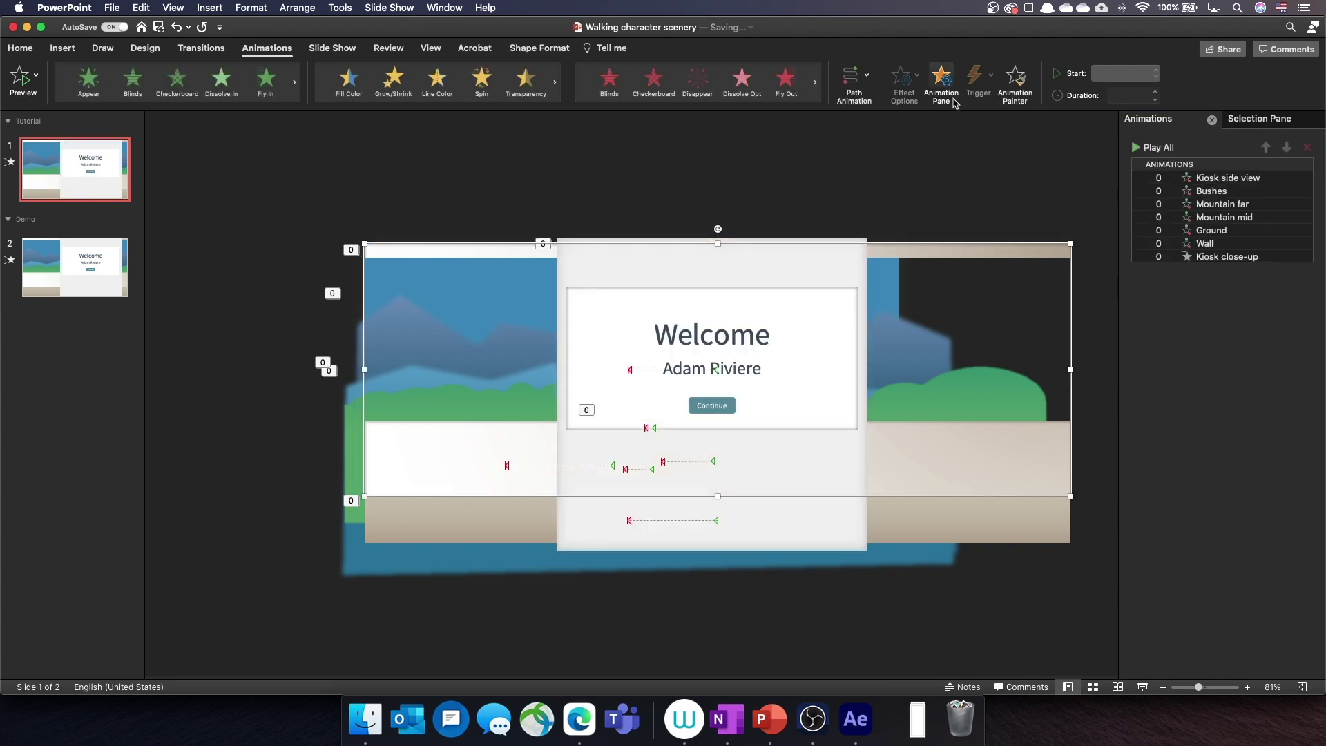
left_click(1226, 255)
left_click(1184, 300)
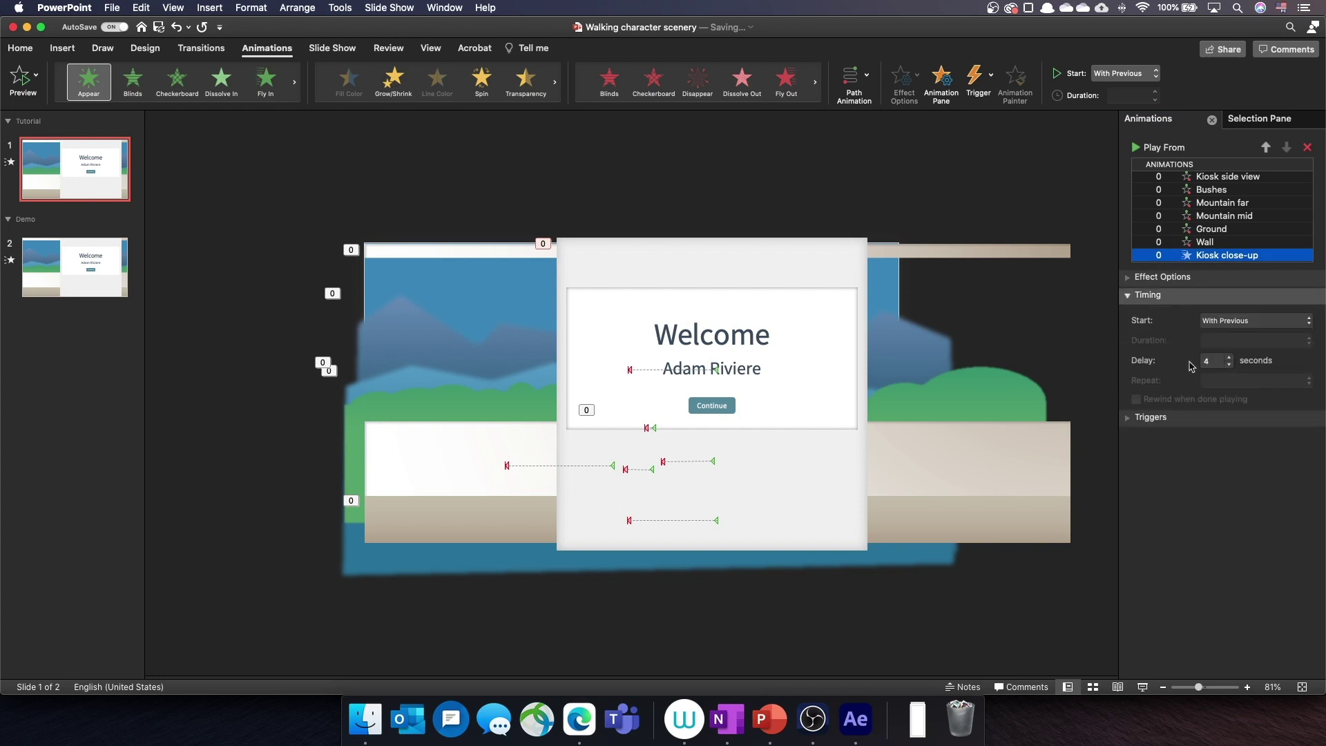
Insert walking character retimed GIF from file, shrink it, and move it to the left edge.
left_click(50, 50)
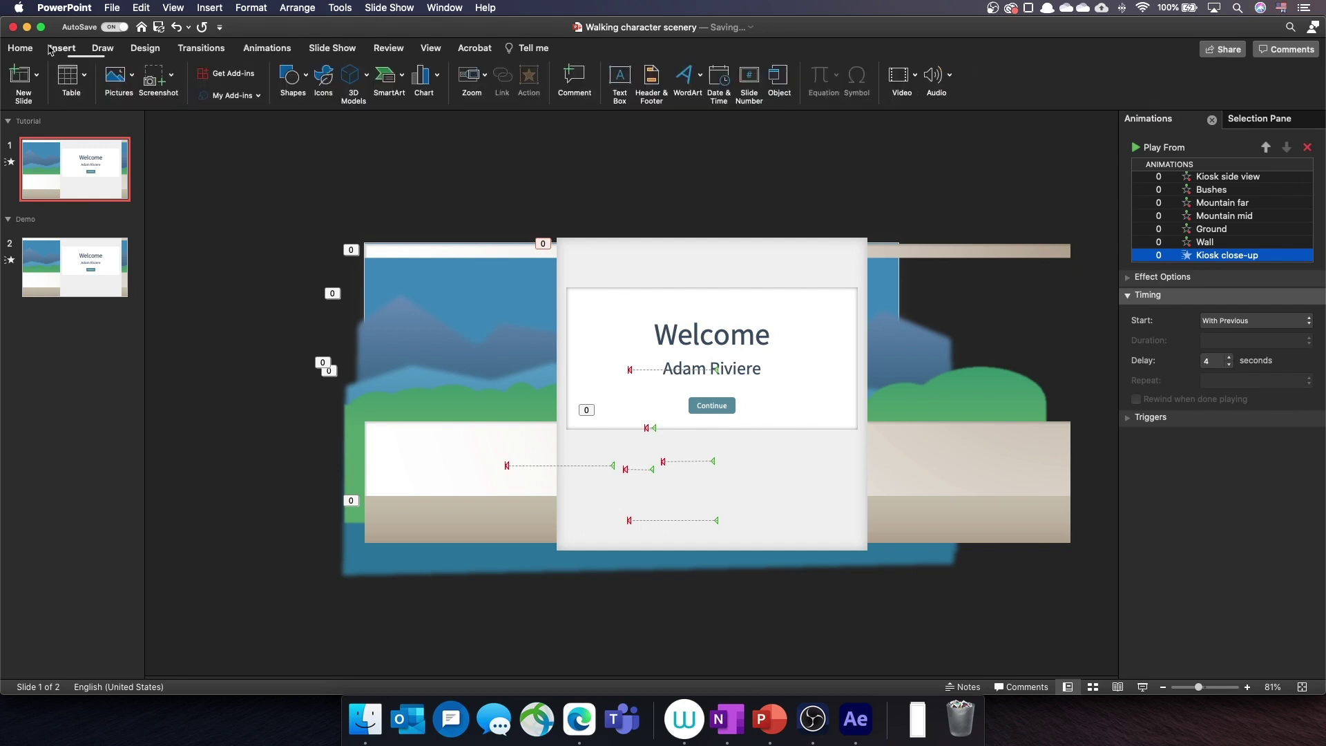
left_click(132, 79)
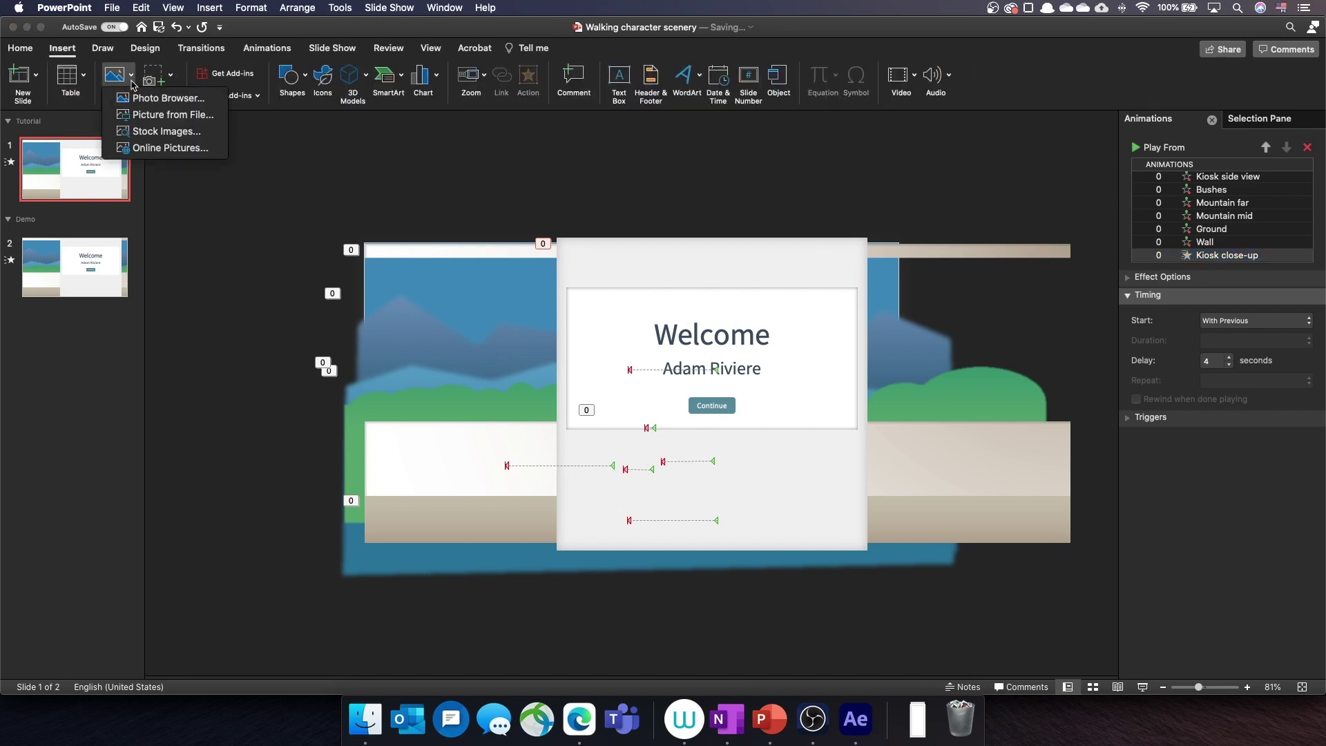
left_click(150, 115)
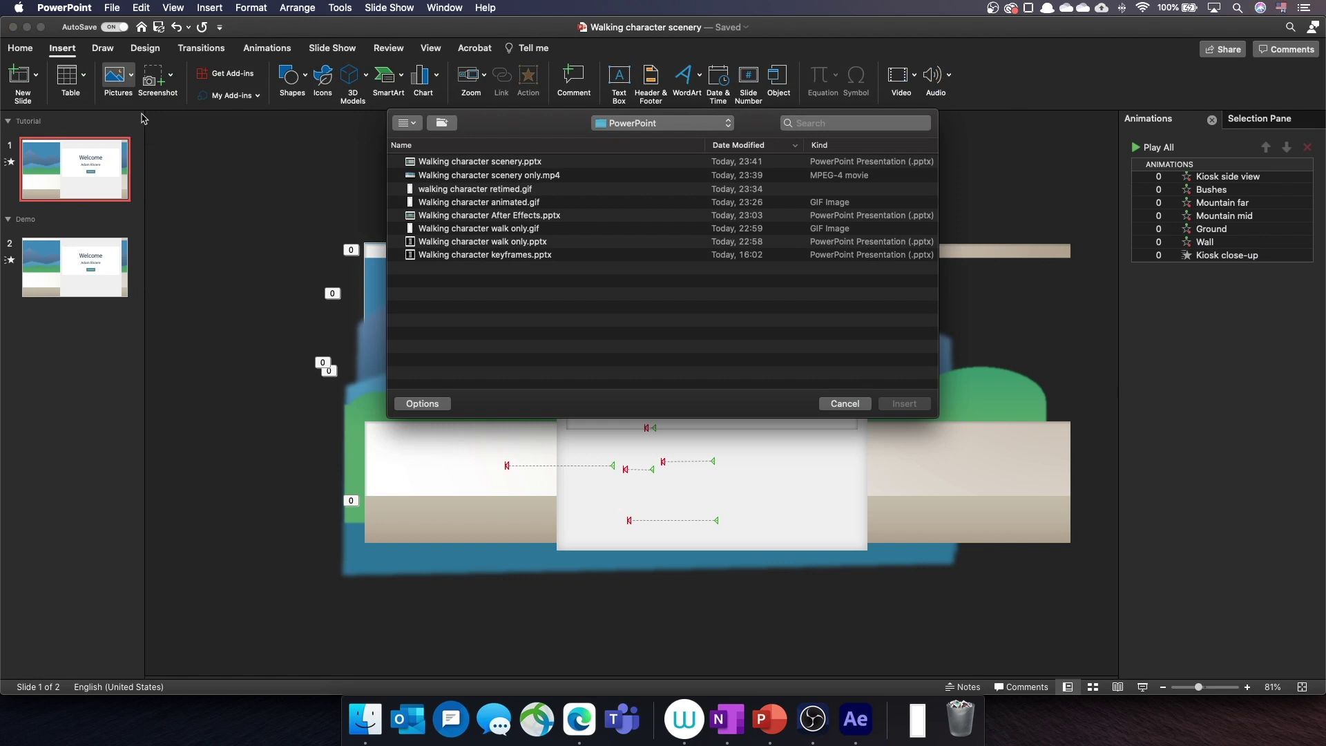
double_click(474, 190)
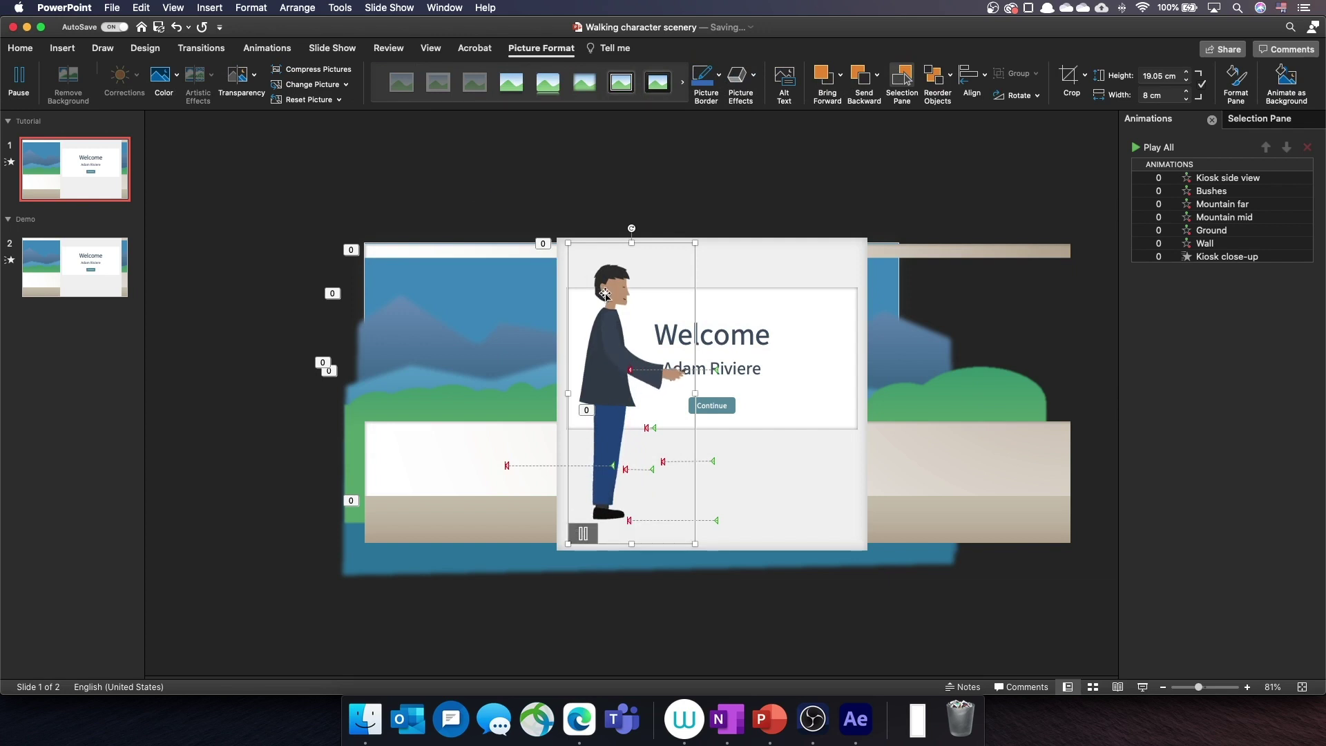
left_click_drag(605, 295, 315, 305)
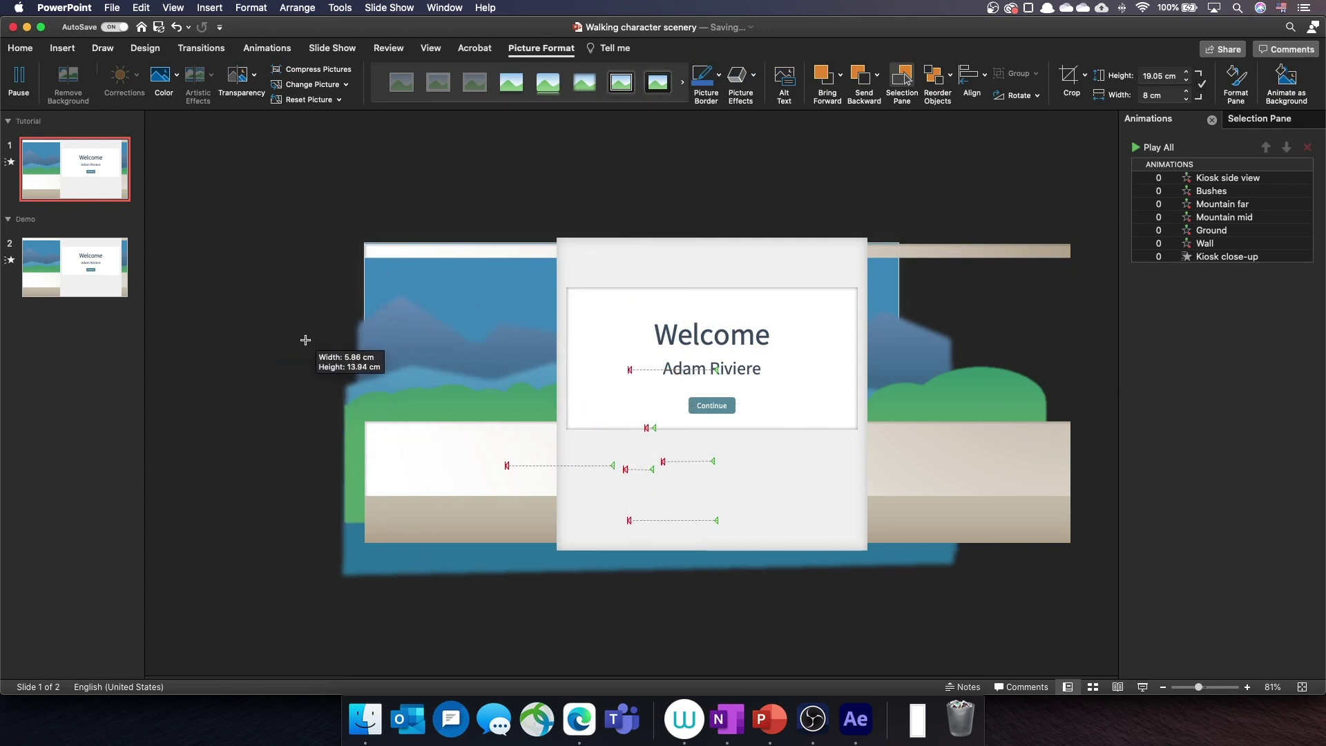
left_click_drag(305, 341, 318, 403)
Draw a straight-line motion path running rightward from the walking character.
left_click(283, 58)
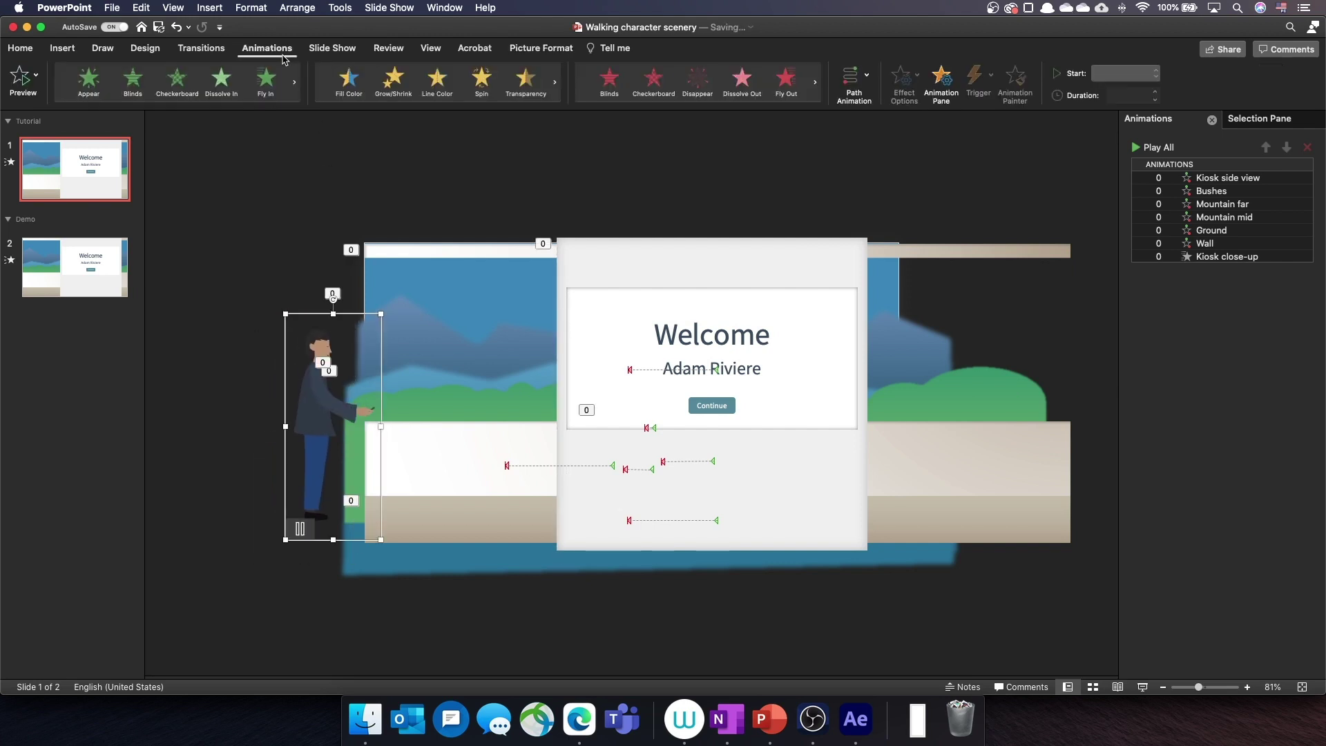
left_click(854, 83)
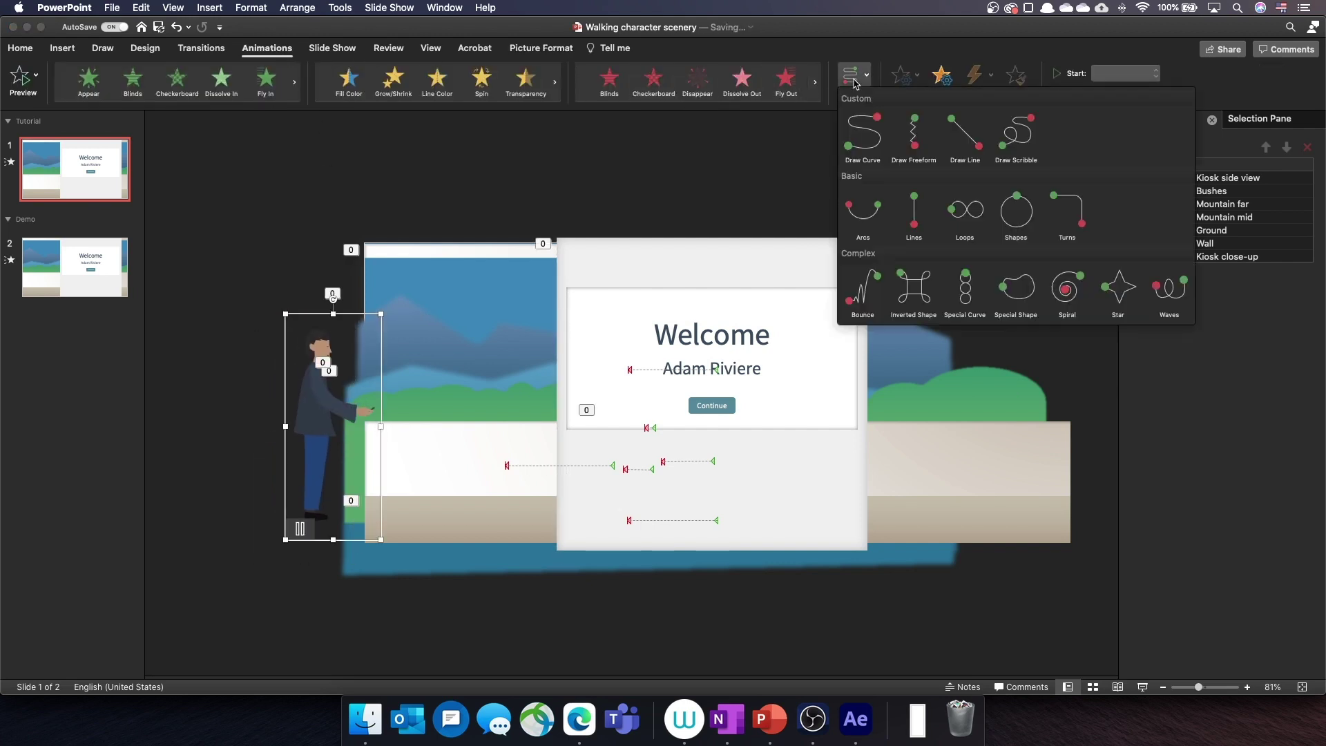
left_click(963, 146)
left_click_drag(312, 431, 442, 429)
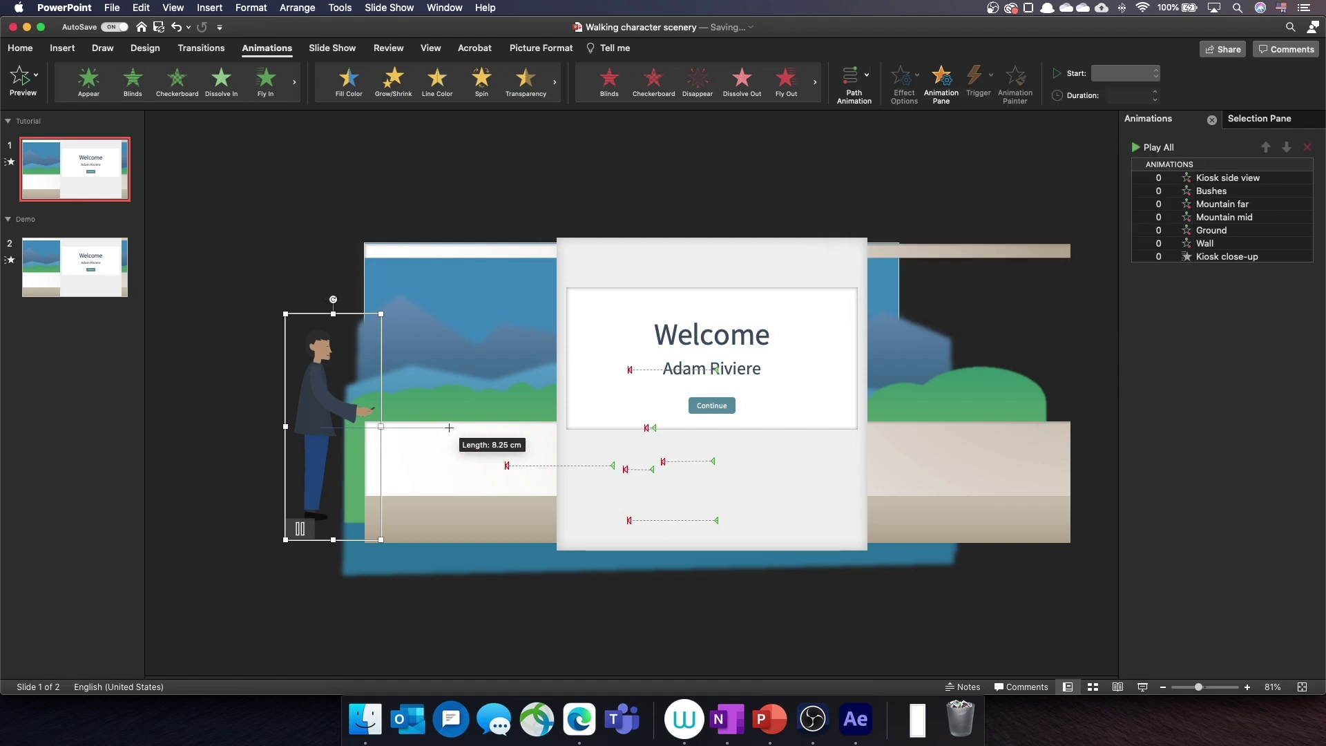
left_click_drag(449, 427, 449, 426)
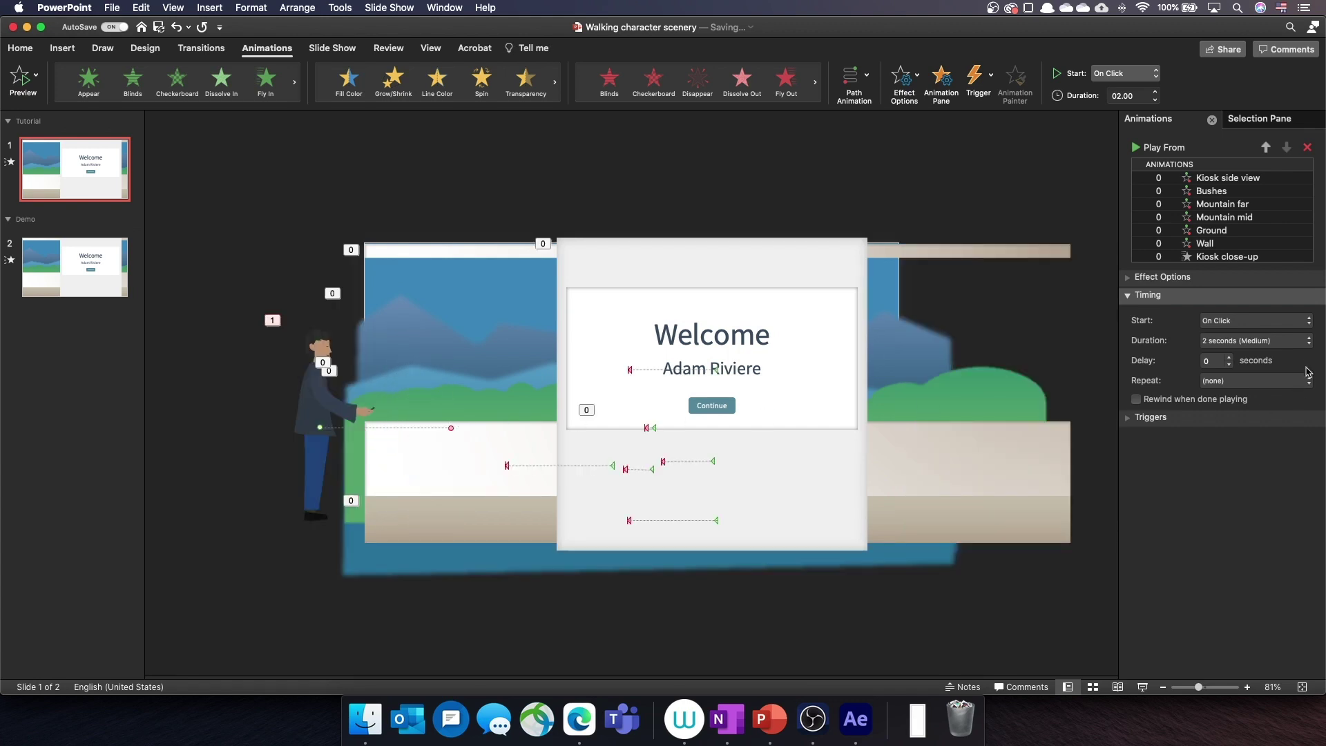
Give the Picture 4 walk path a 3-second duration, starting With Previous.
left_click(1289, 341)
left_click(1269, 328)
left_click(1232, 282)
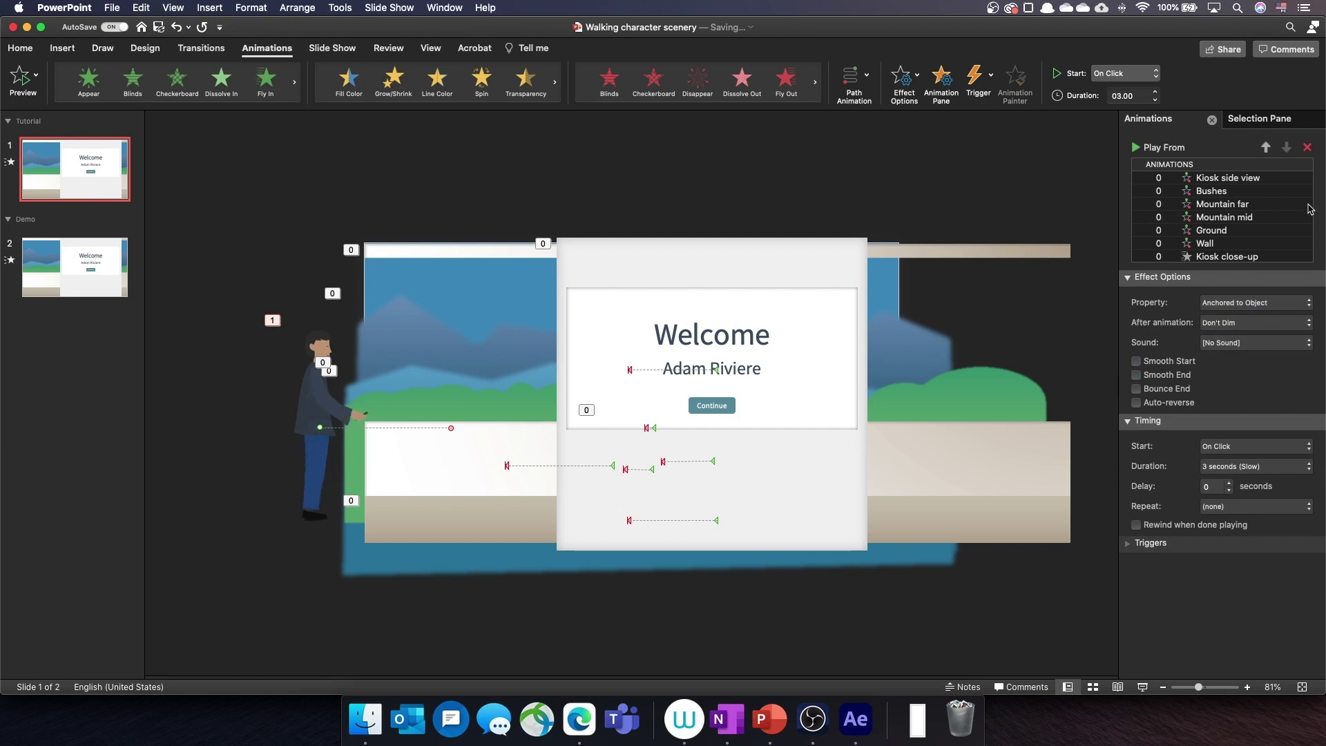
scroll(1272, 230, "down", 1)
left_click(1241, 260)
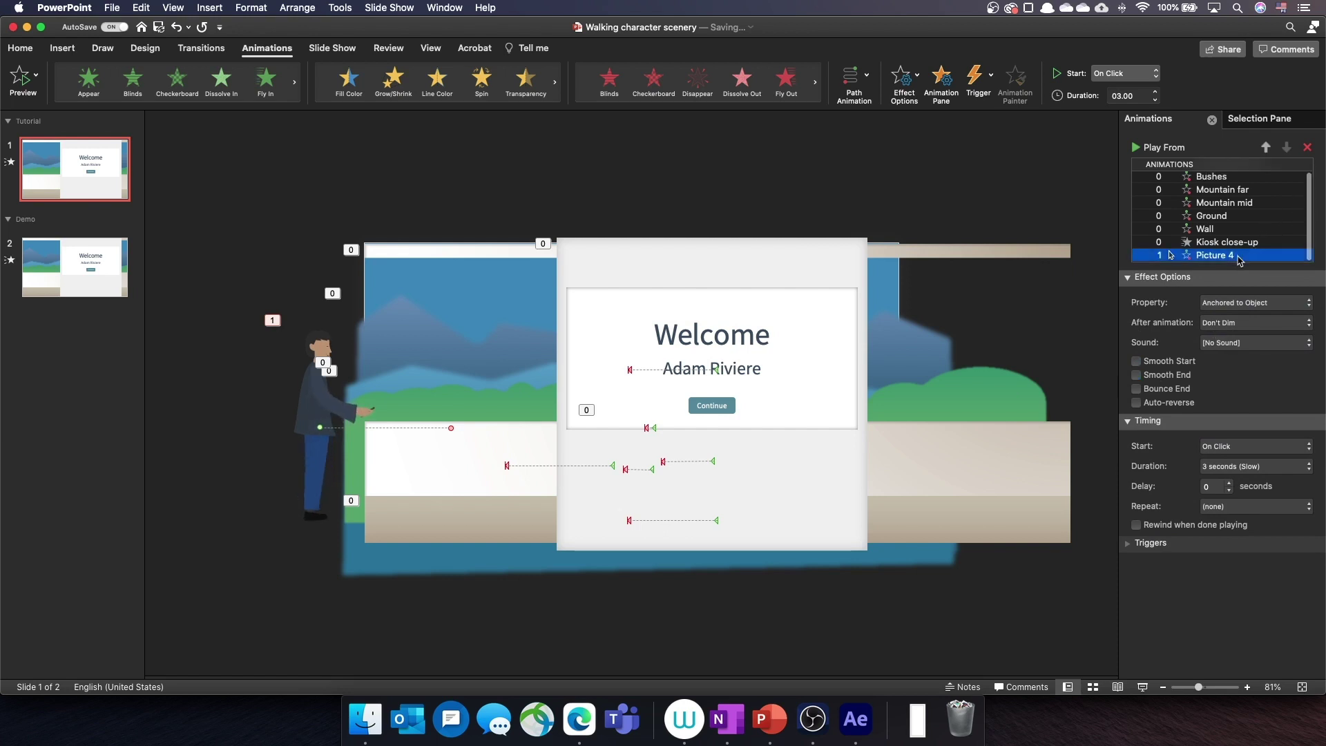
left_click(1135, 73)
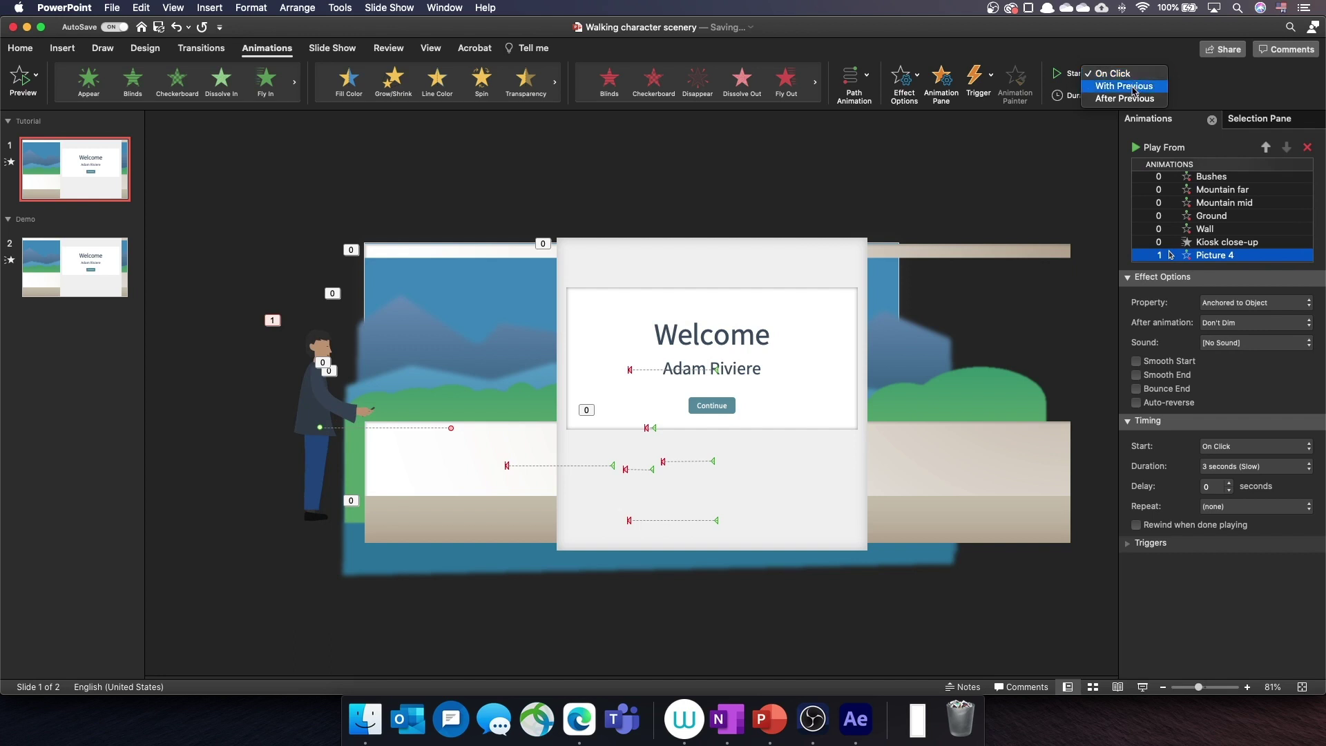
left_click(1124, 87)
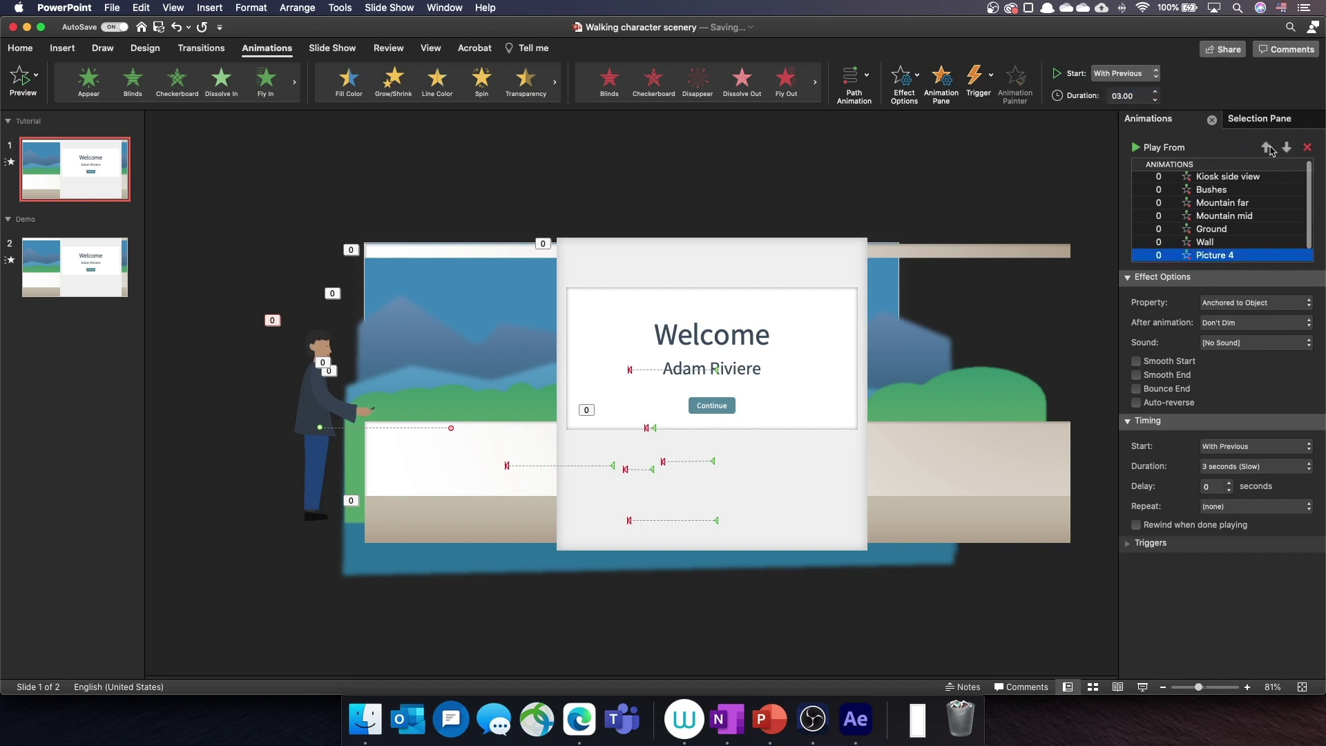
Play the scenery slide as a full-screen slide show from the status bar.
left_click(1141, 688)
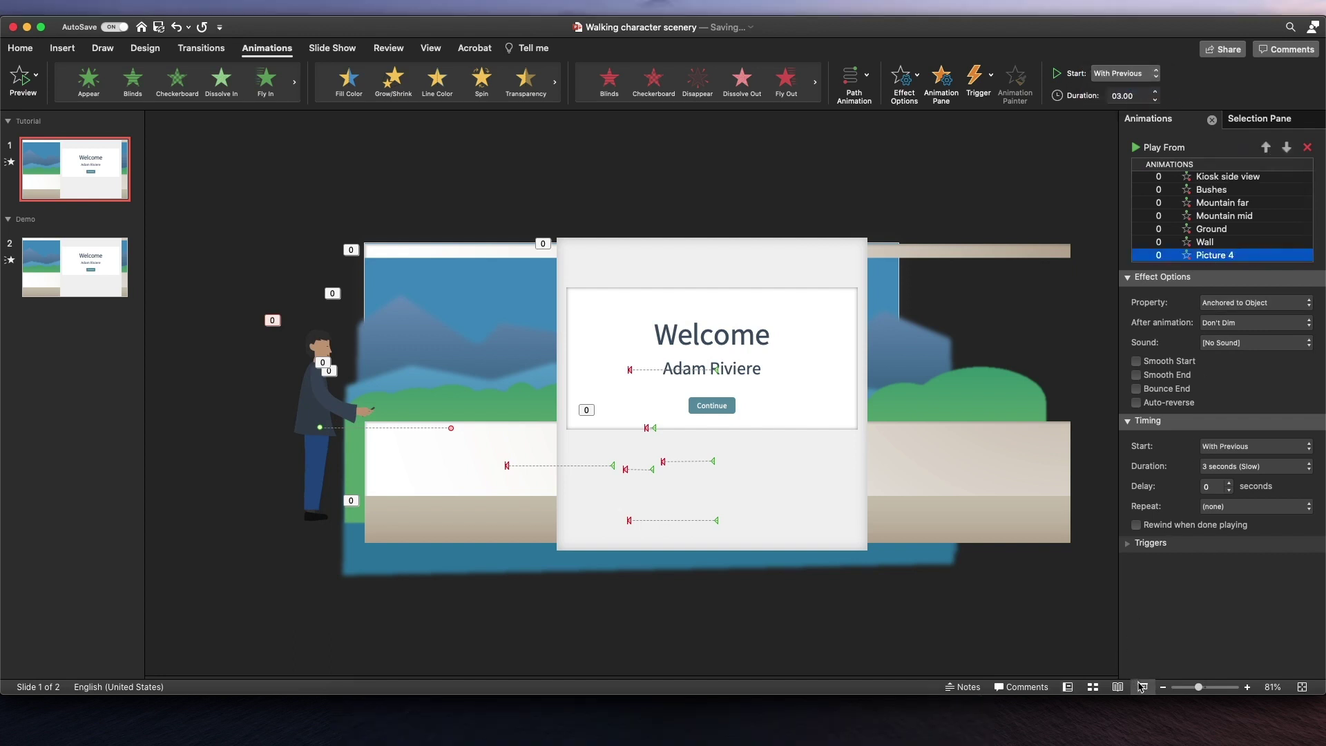